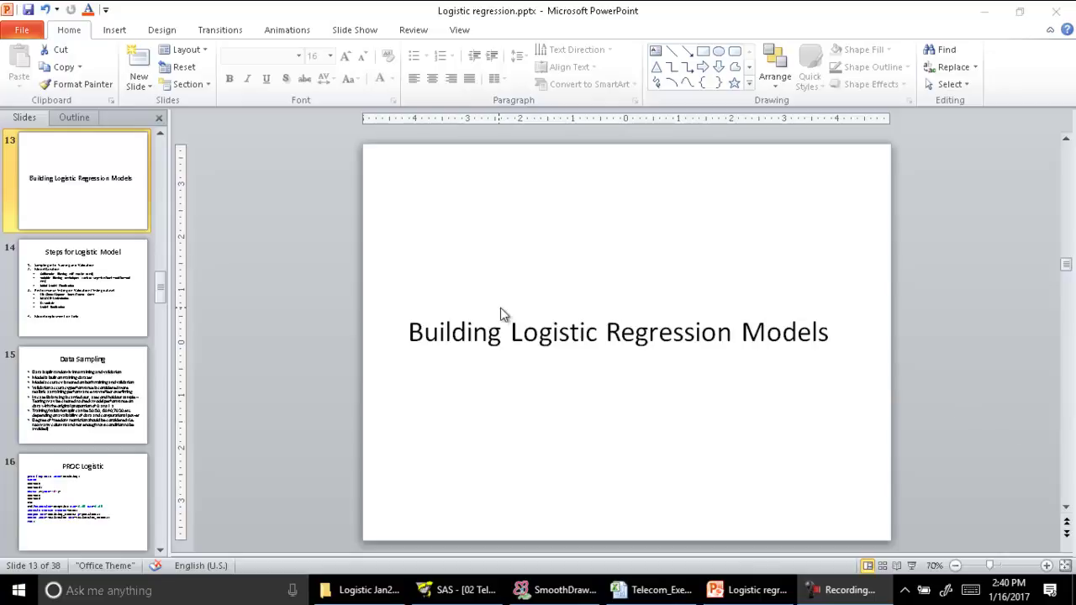
Step: Open slide 14, Steps for Logistic Model, and highlight 'Training' and 'Validation' in its first step
left_click(42, 284)
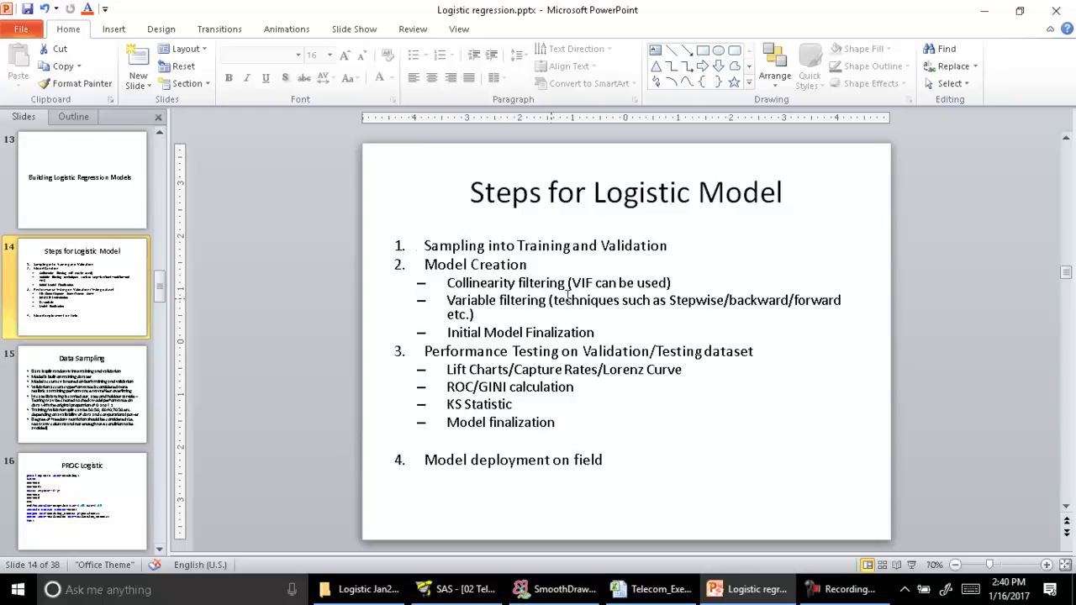
double_click(541, 249)
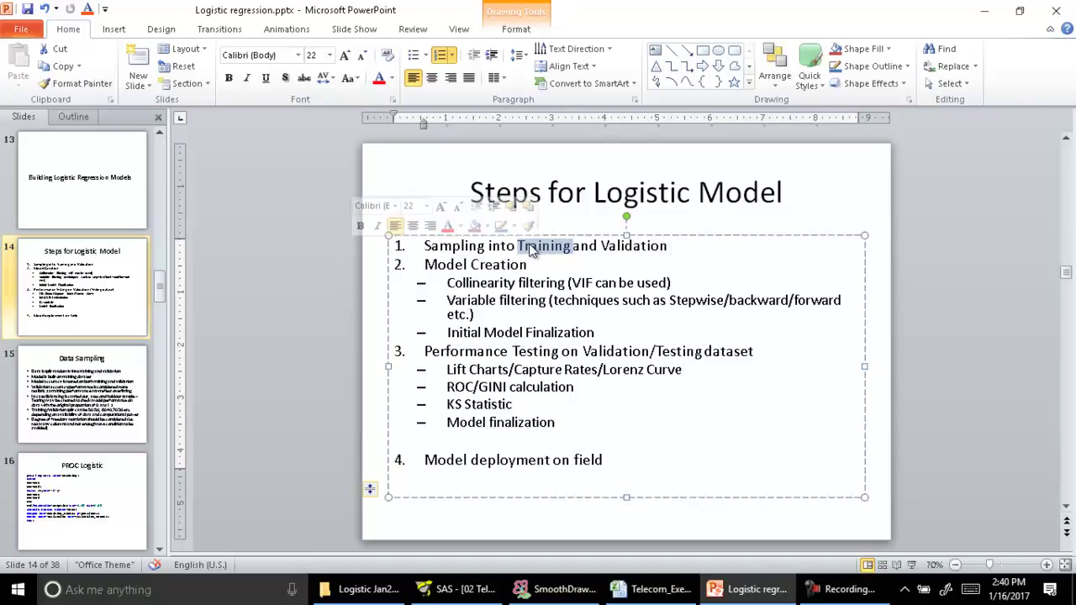
triple_click(657, 247)
double_click(658, 246)
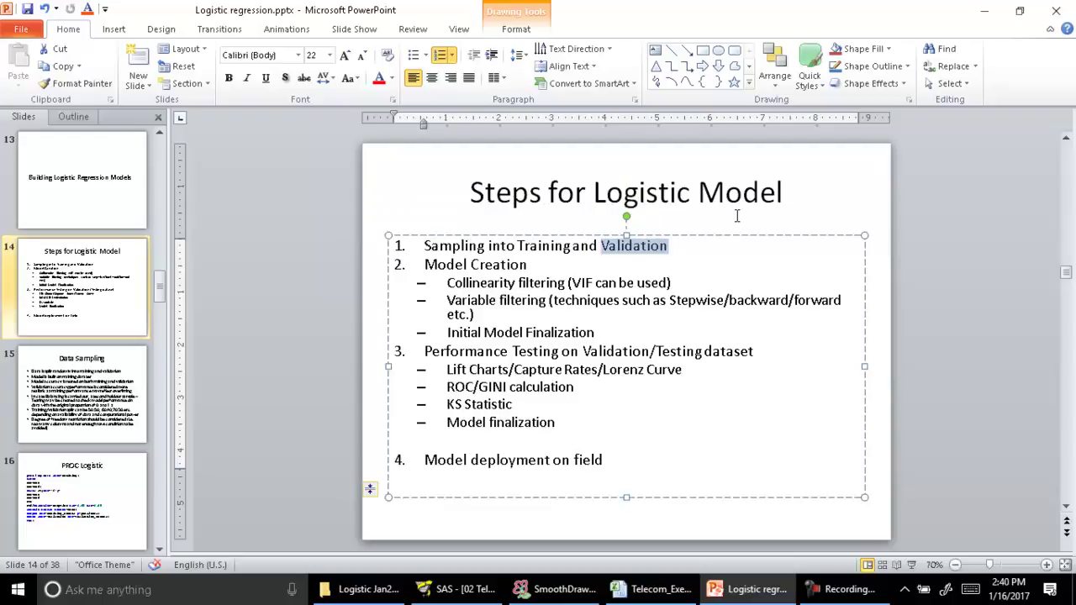
left_click(887, 248)
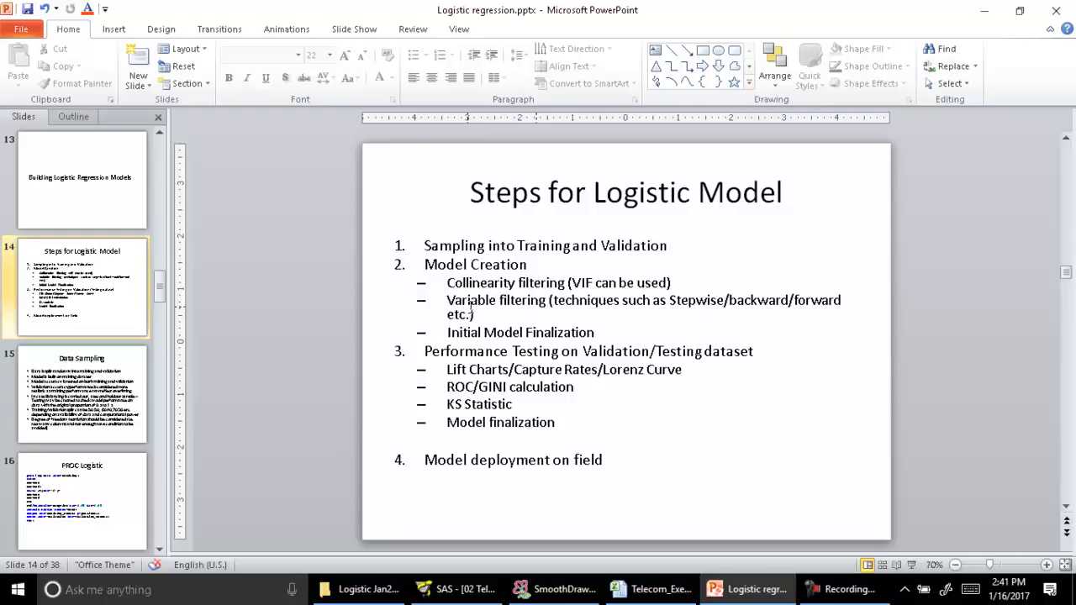
Step: Highlight 'Validation/Testing', 'Training' and 'Validation' on slide 14, then move to slide 15, Data Sampling
double_click(620, 353)
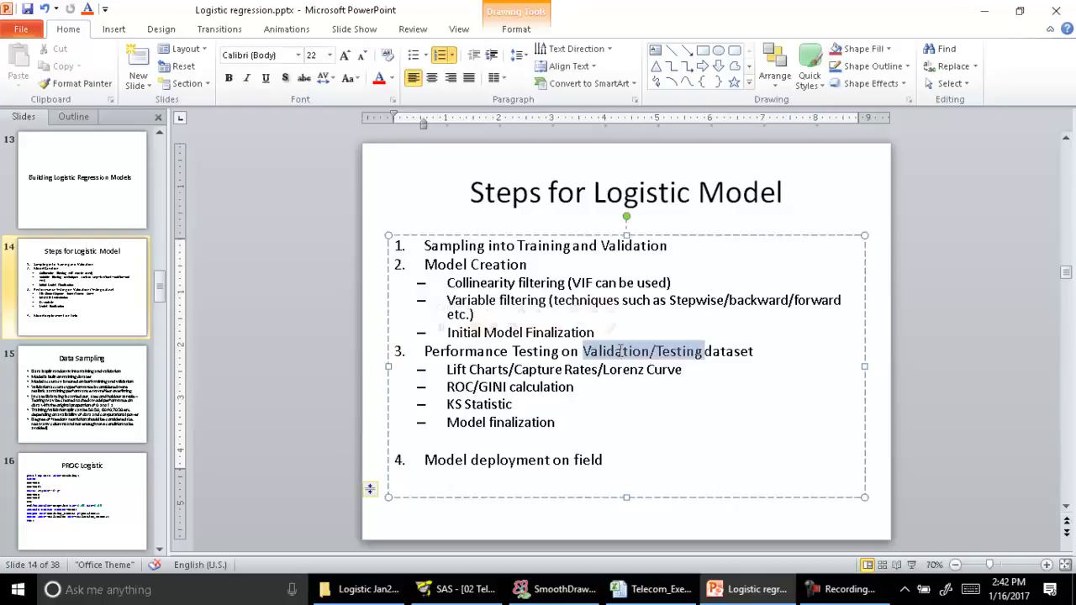
double_click(539, 246)
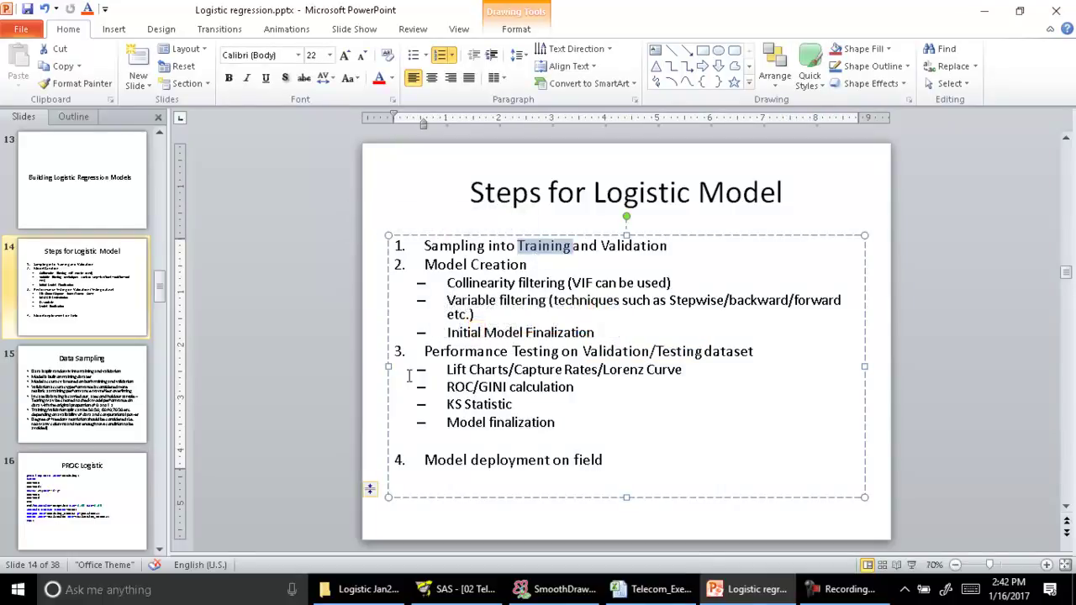
double_click(634, 246)
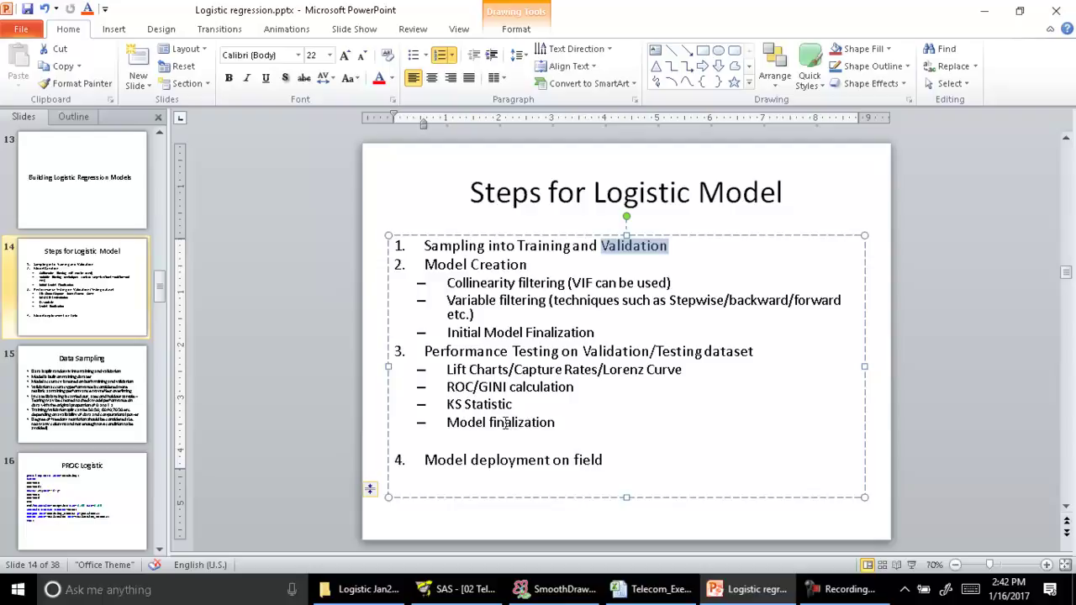
left_click(99, 389)
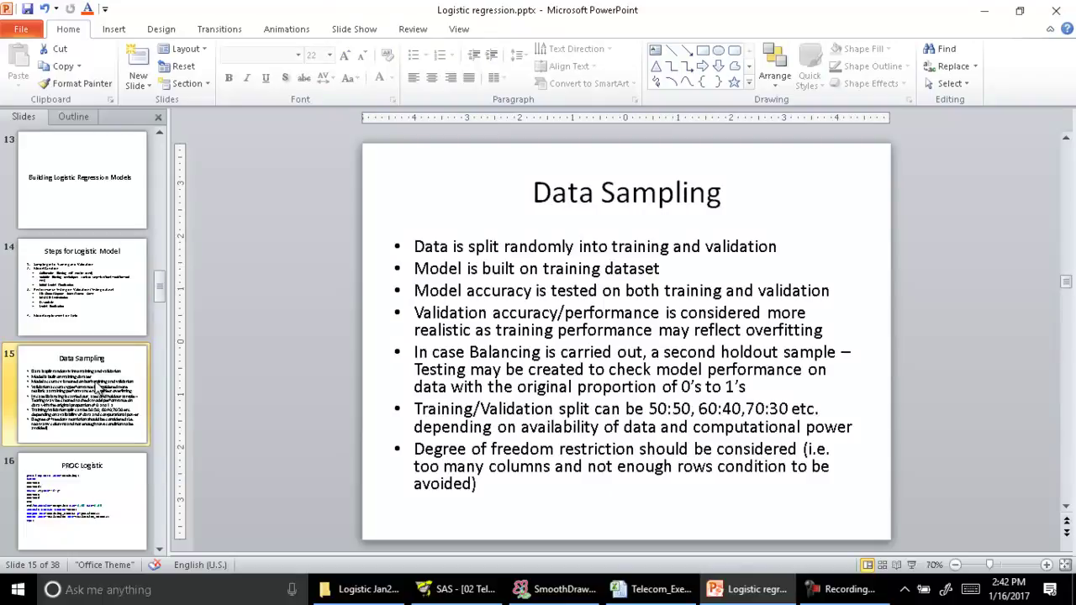
key("Up")
Step: Return to the Data Sampling slide, then bring up the Telecom_Exercise workbook's Data_Dictionary sheet
left_click(92, 382)
left_click(650, 595)
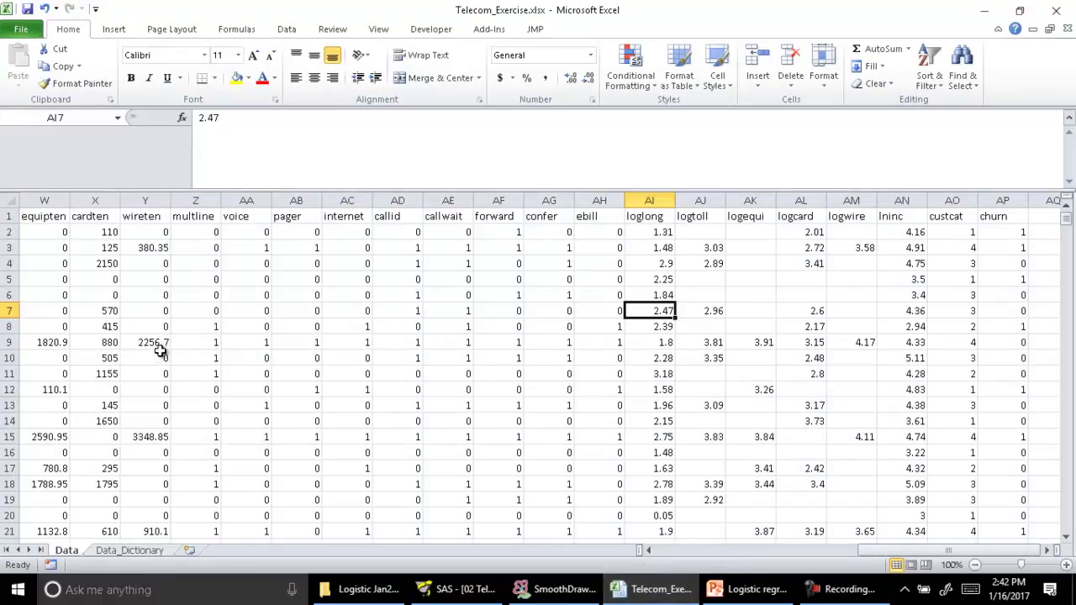
left_click_drag(878, 552, 622, 547)
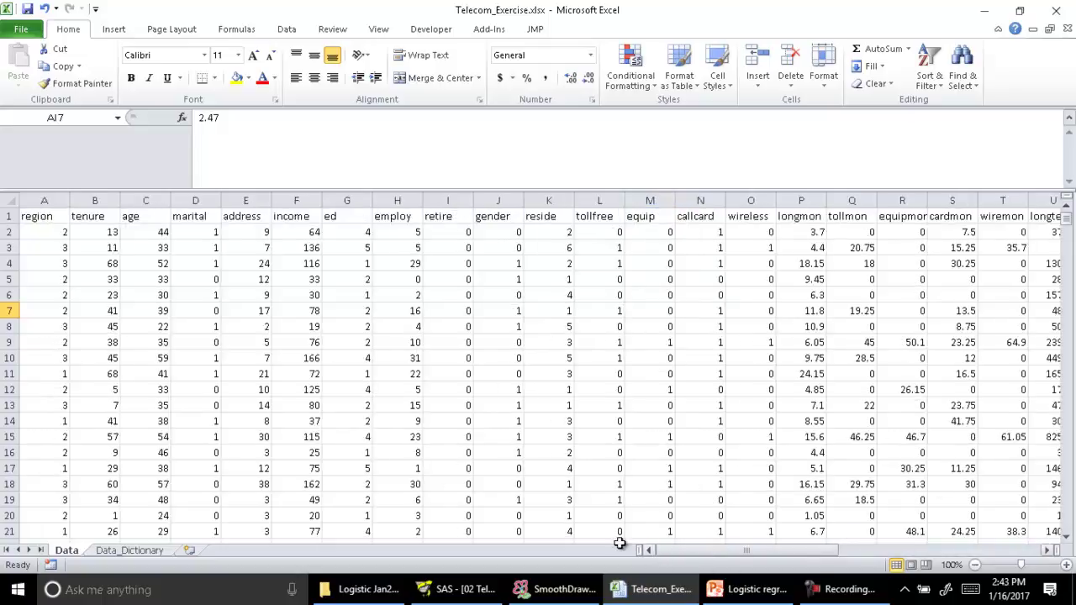
left_click(145, 553)
scroll(106, 361, "up", 6)
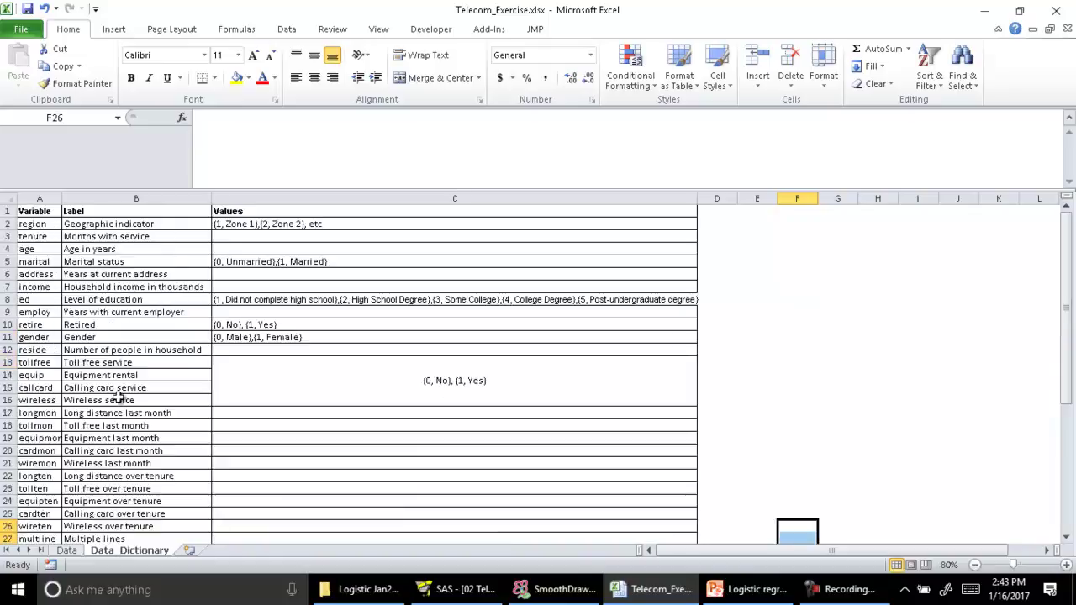
Step: Select column A's region values on the Data sheet, then go back to Data_Dictionary
left_click(66, 550)
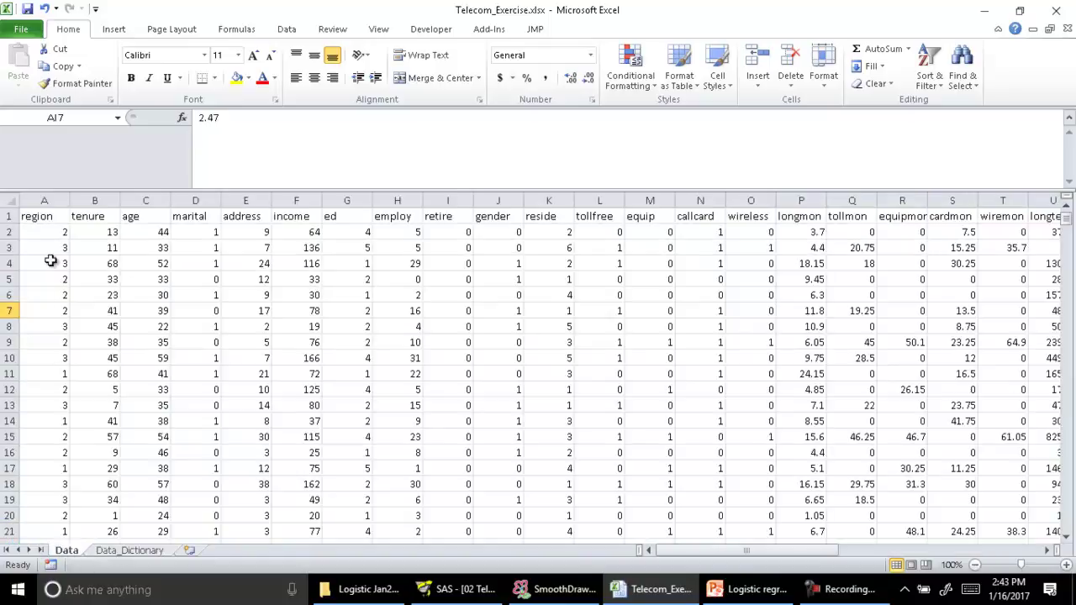
left_click(46, 216)
left_click(59, 202)
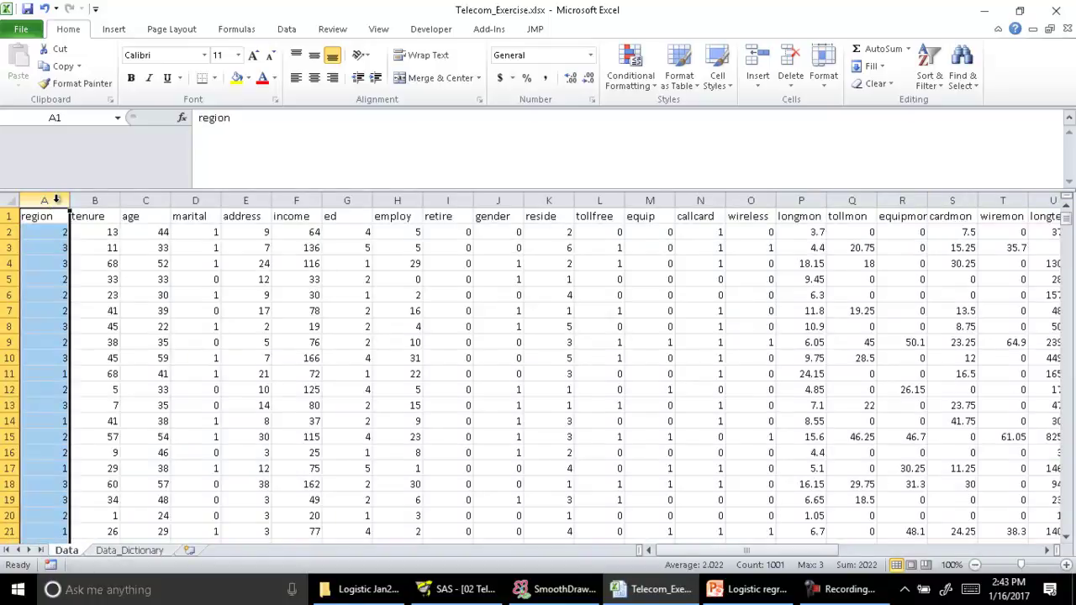
left_click(148, 550)
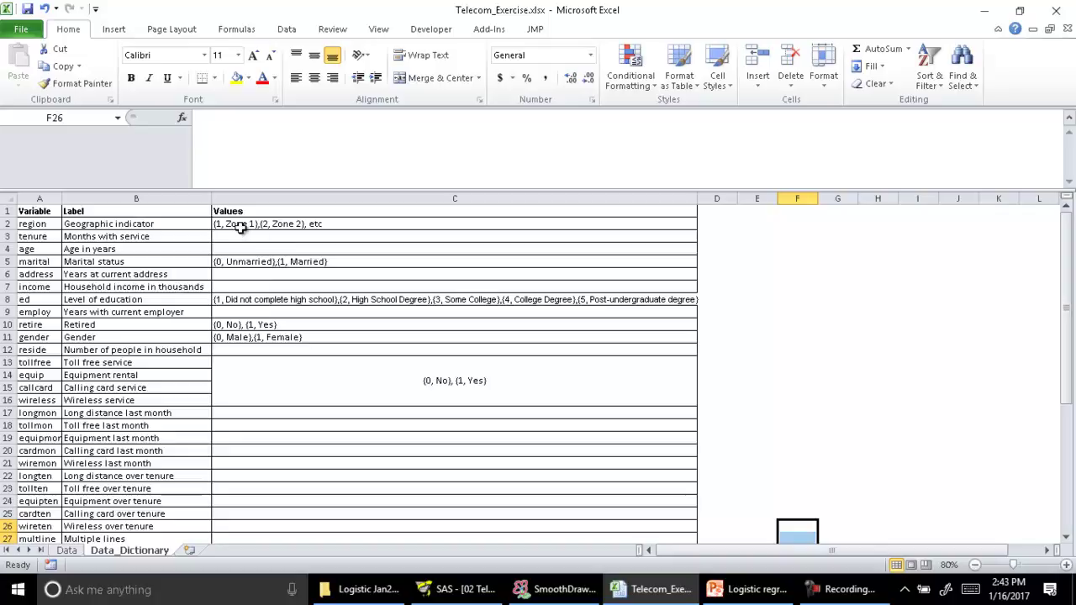
Step: Select region's Geographic indicator label, the tollfree variable, and labels Calling card service through Long distance over tenure
left_click(74, 223)
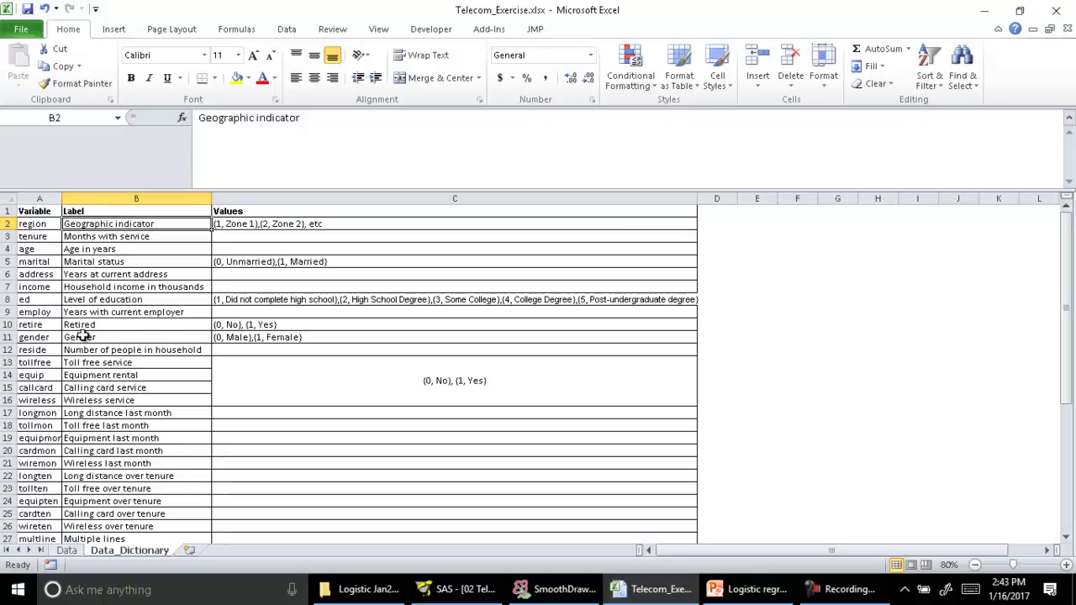
scroll(237, 376, "down", 2)
scroll(237, 375, "up", 1)
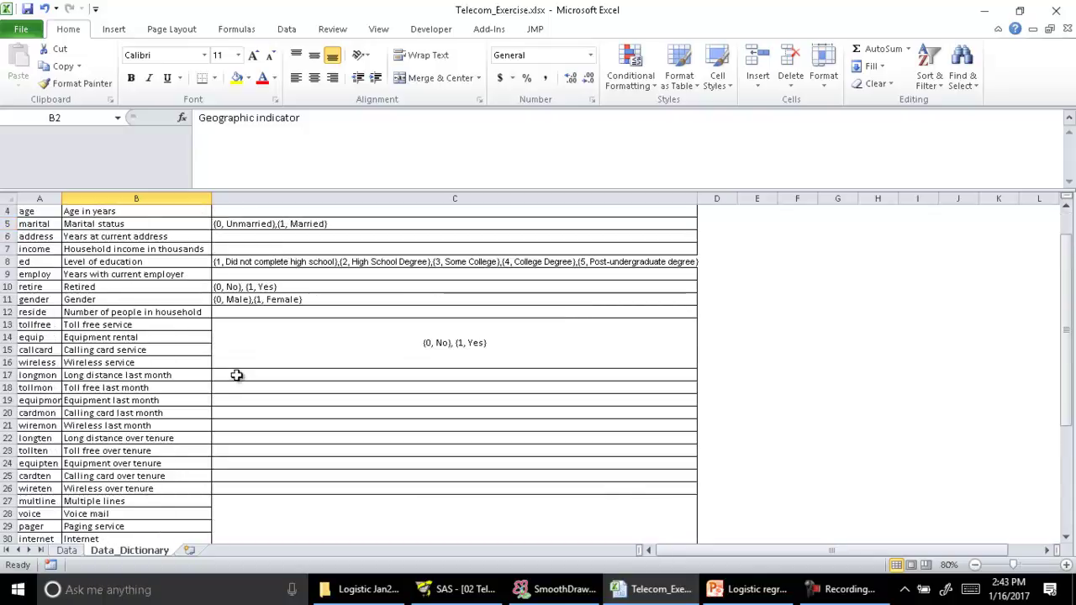
left_click(24, 326)
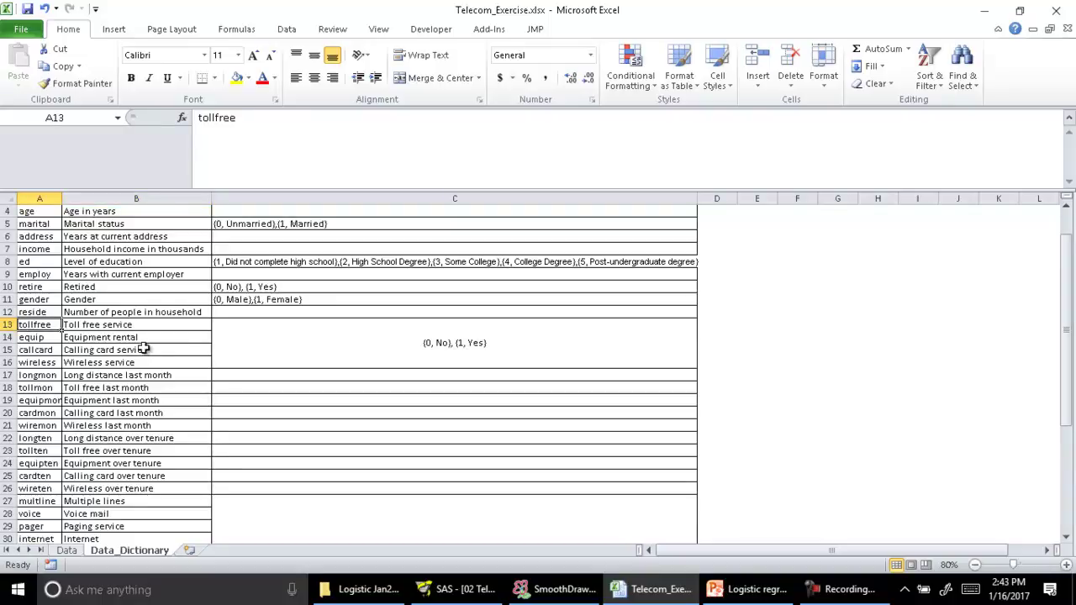
left_click_drag(143, 349, 158, 437)
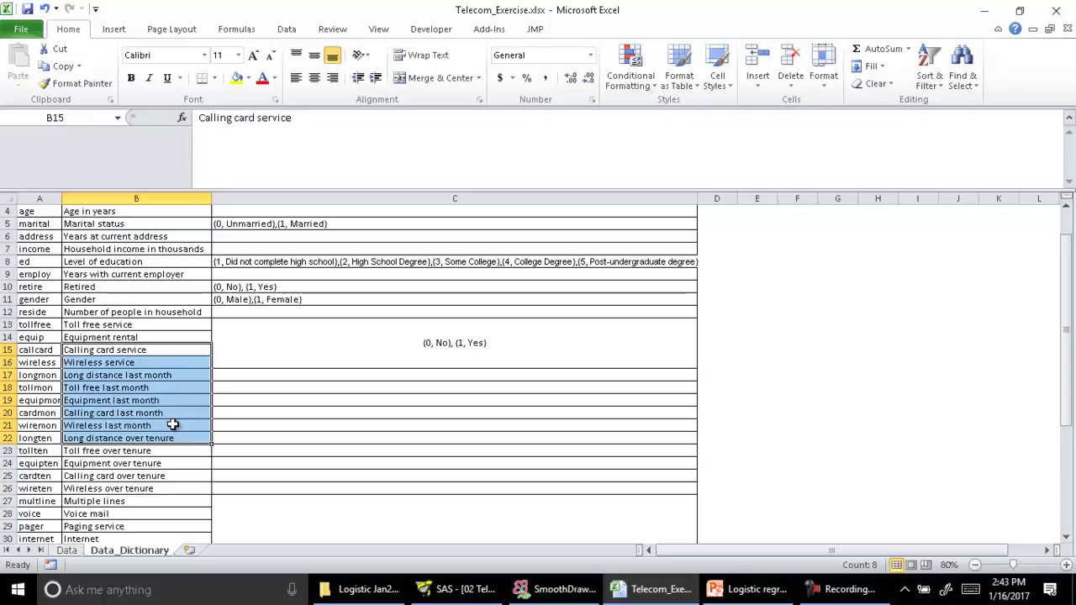
Step: Select the churn variable's label and values at the bottom of the dictionary
scroll(172, 426, "down", 2)
scroll(172, 425, "down", 1)
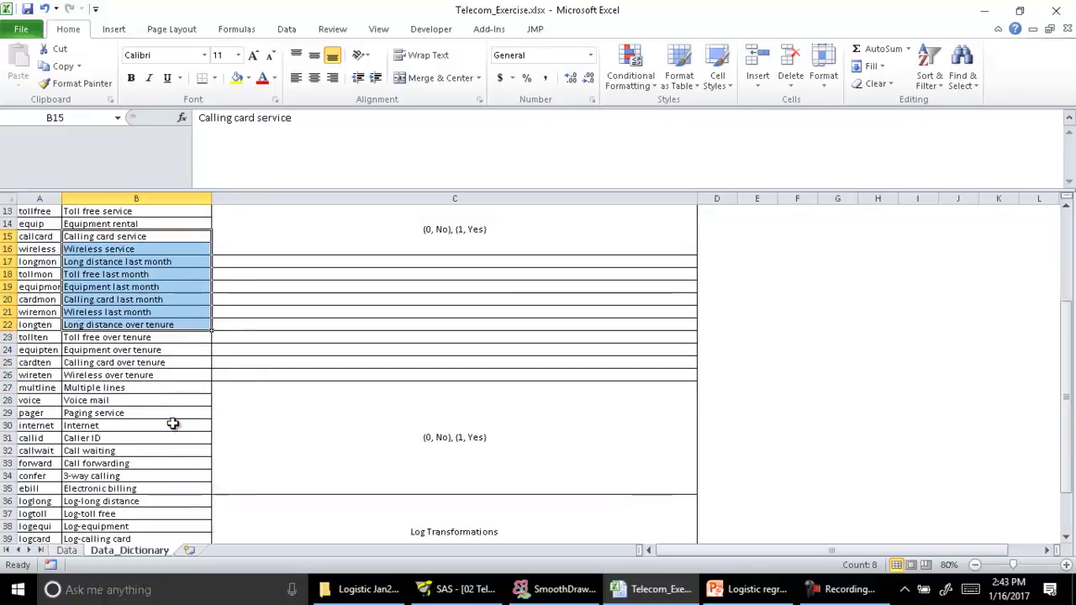
scroll(172, 425, "up", 2)
scroll(172, 425, "down", 4)
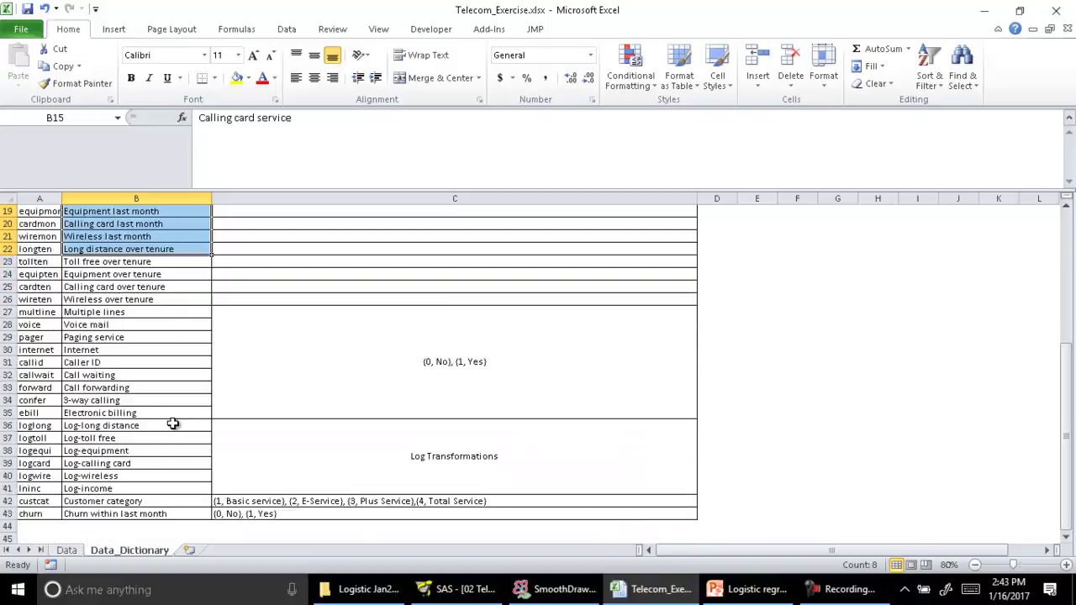
left_click_drag(267, 513, 42, 514)
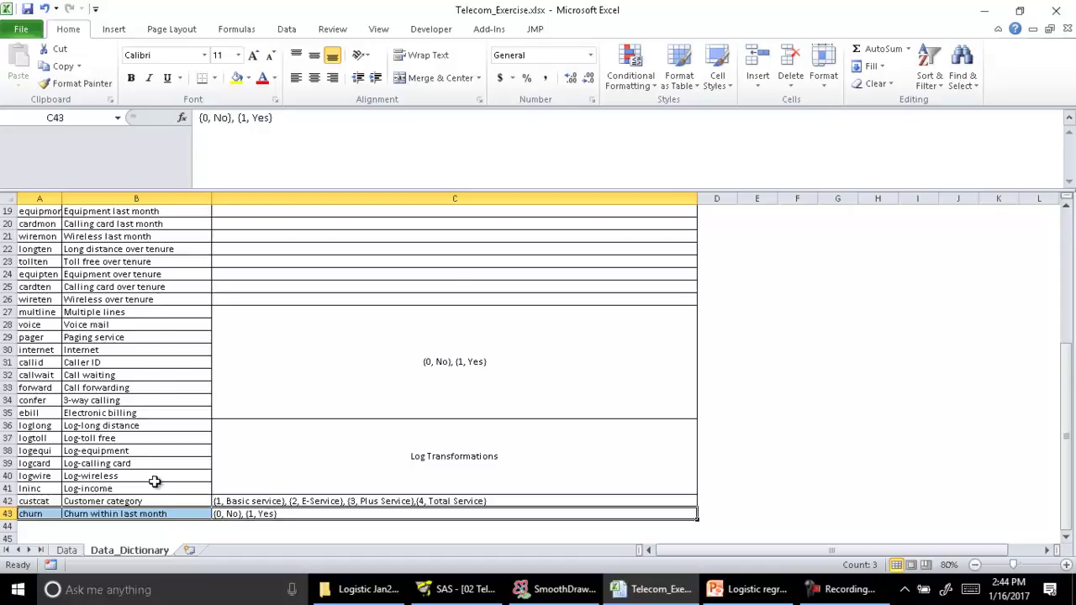
scroll(154, 482, "up", 6)
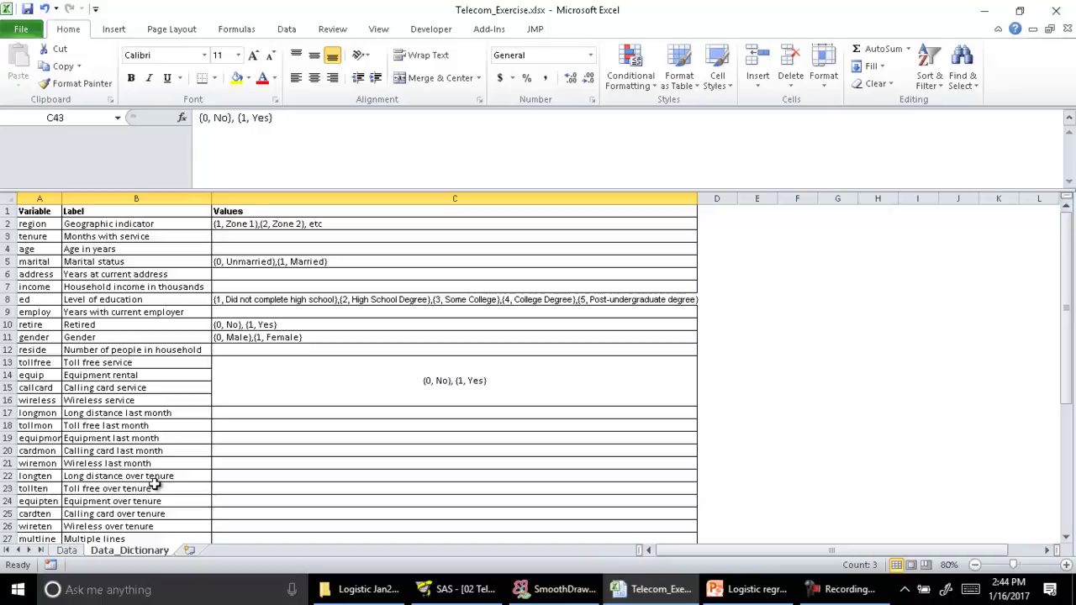
Step: Glance at the Data sheet, then review the region variable's value codes in Data_Dictionary
left_click(66, 551)
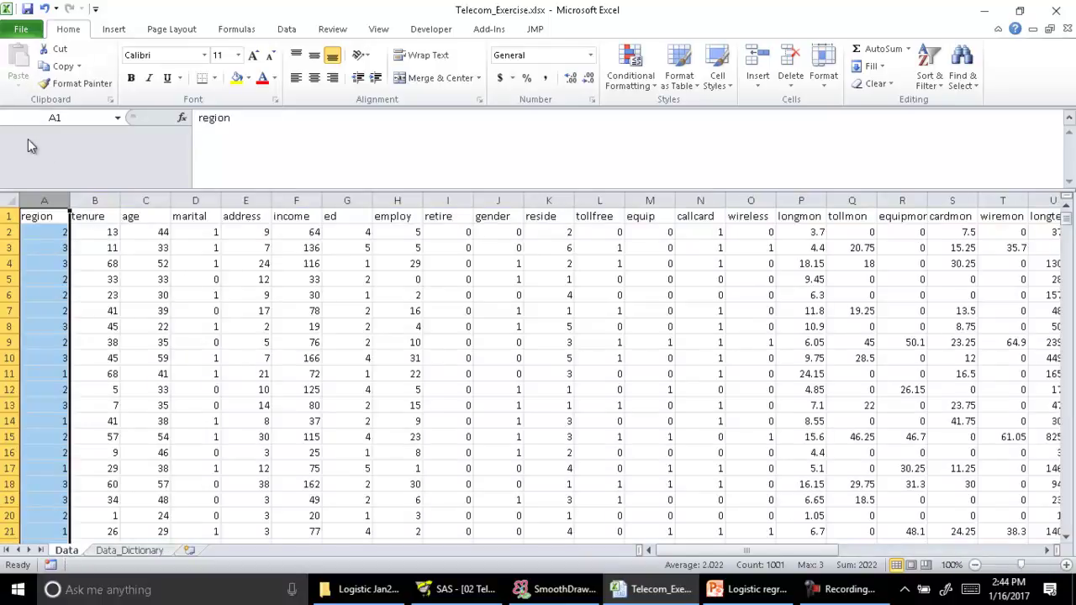
left_click(908, 552)
left_click_drag(908, 556, 602, 563)
left_click(139, 552)
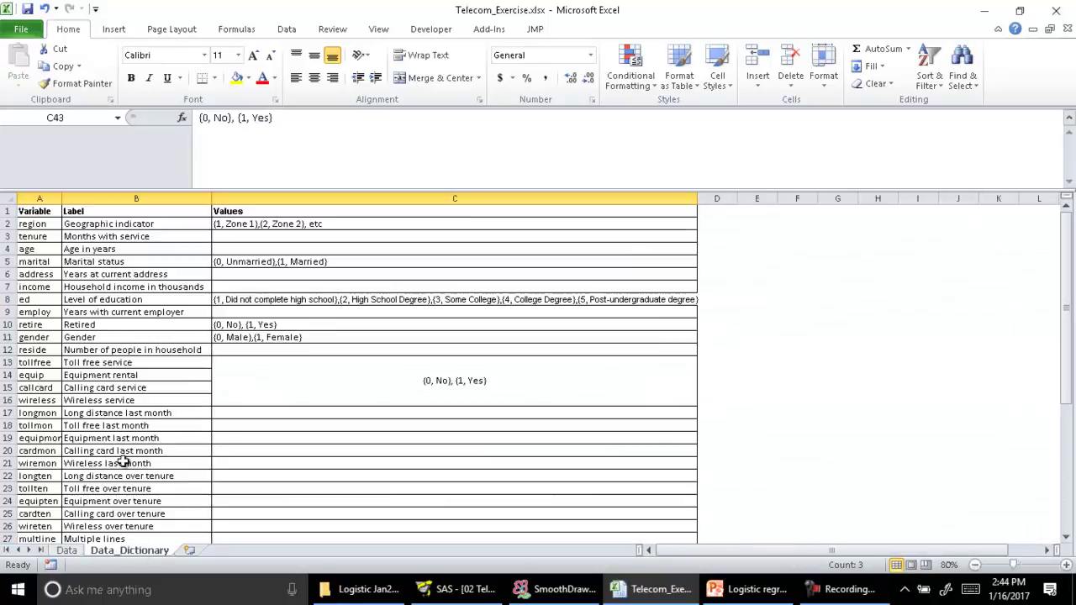
left_click(53, 276)
left_click(280, 223)
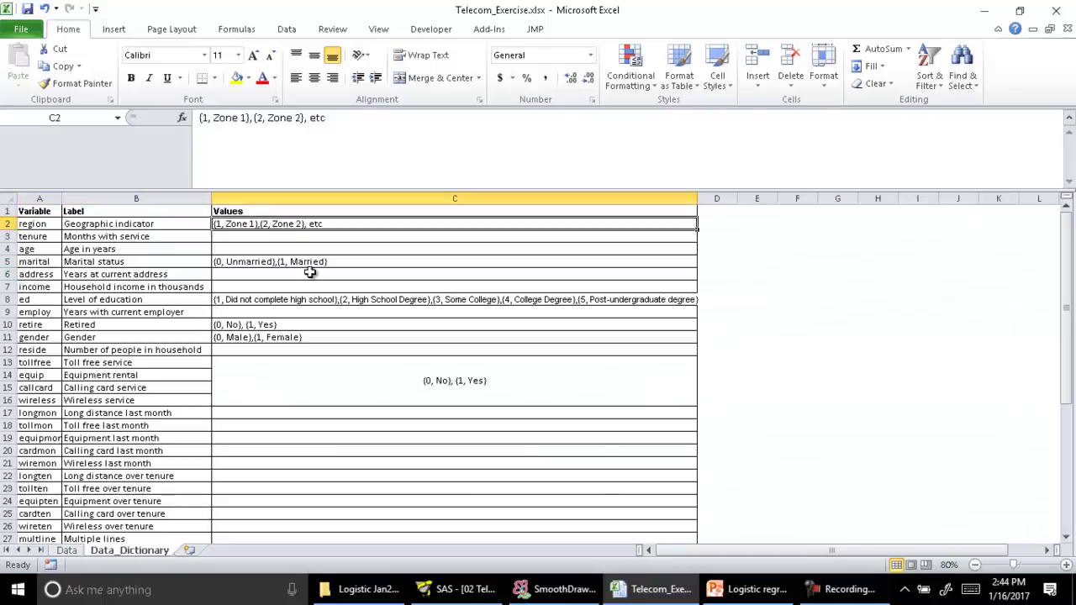
left_click(27, 222)
left_click(239, 223)
Step: Review the ed education codes, the retire and gender values, and the marital value on the Data sheet
left_click(35, 301)
left_click(239, 298)
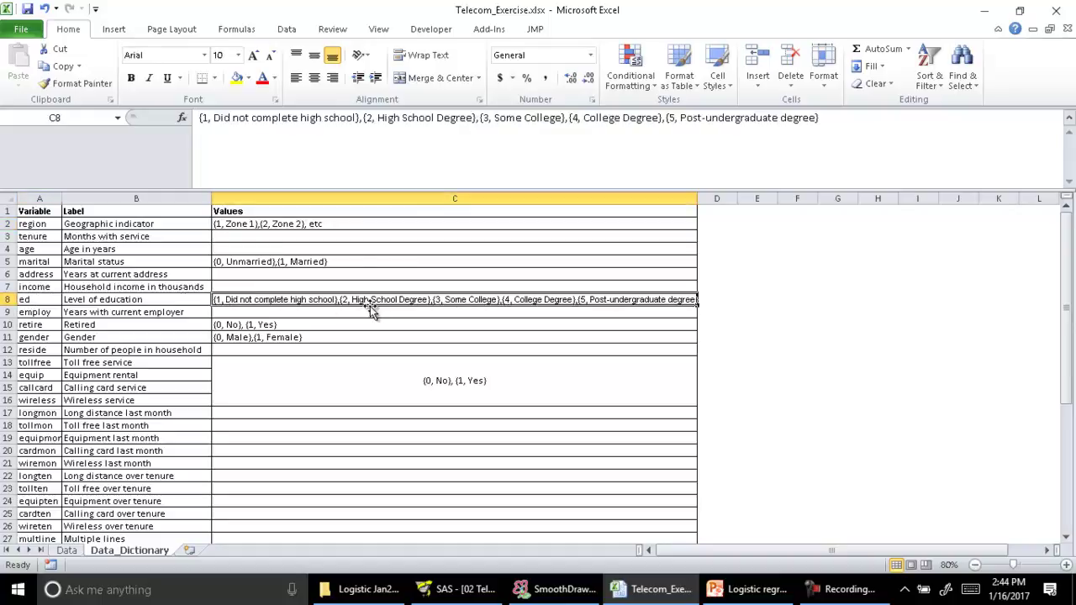
left_click(860, 117)
key("ctrl+a")
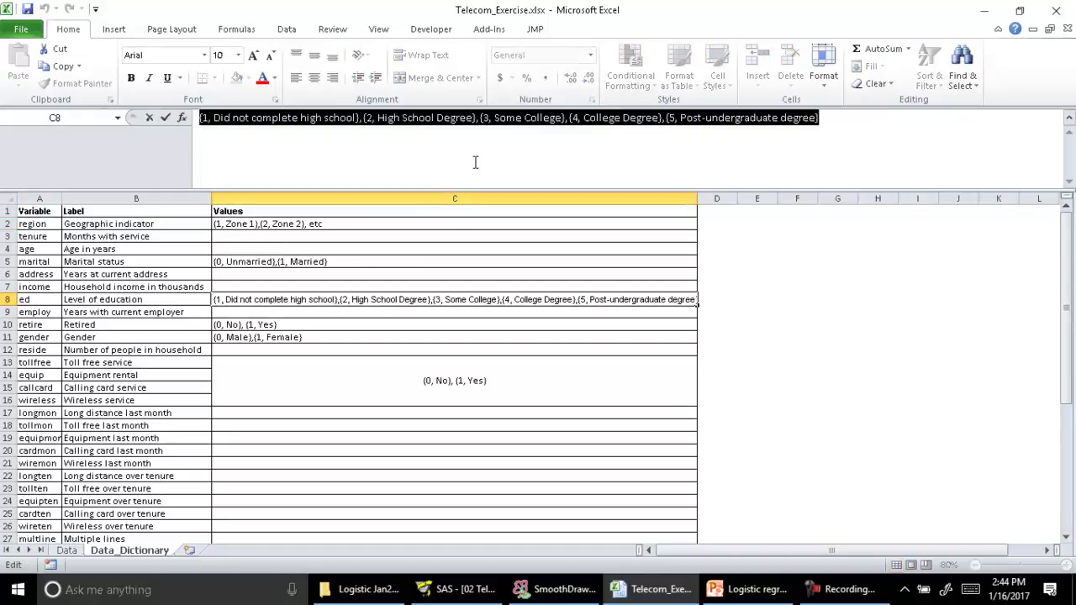
left_click(475, 164)
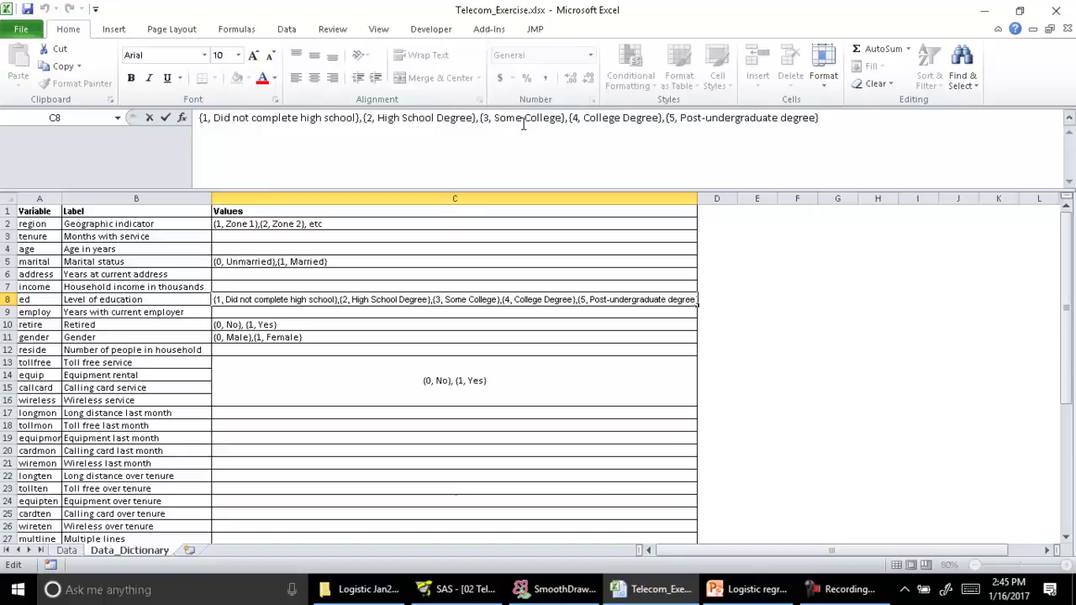
left_click_drag(265, 325, 41, 336)
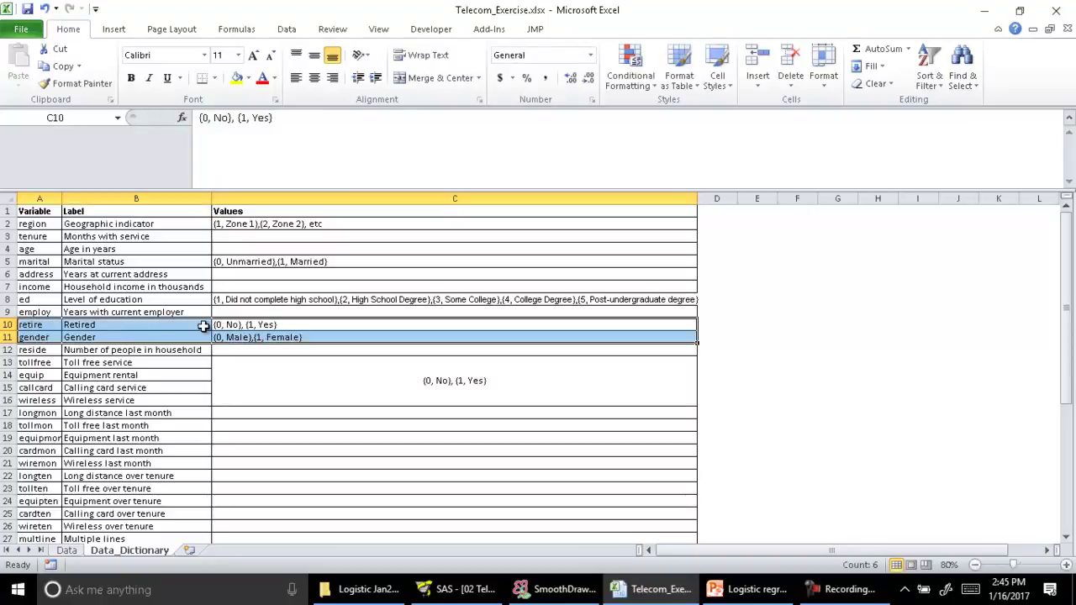
left_click(282, 301)
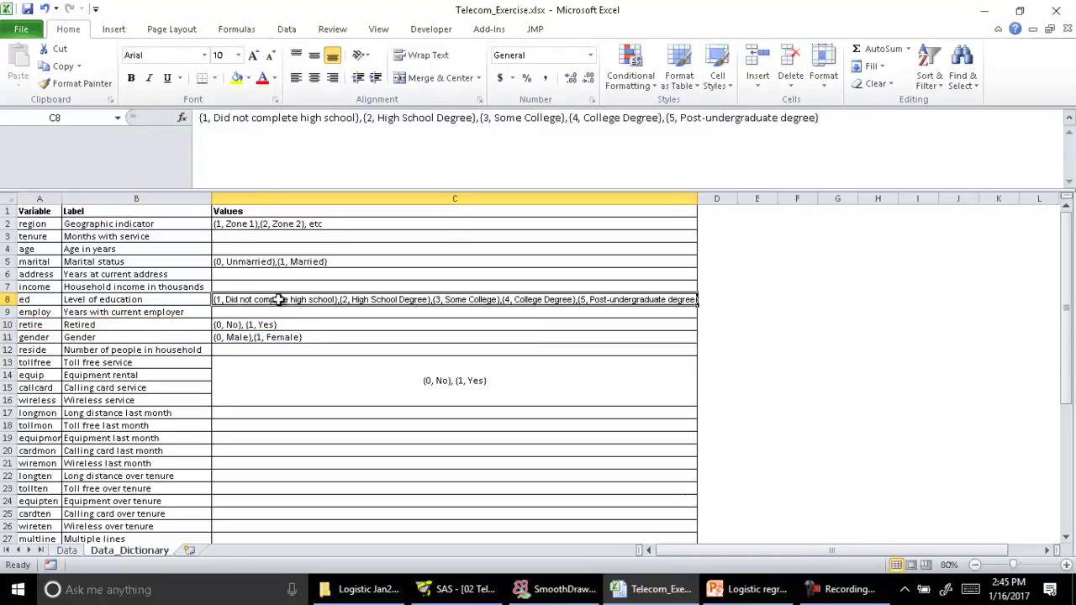
left_click(12, 300)
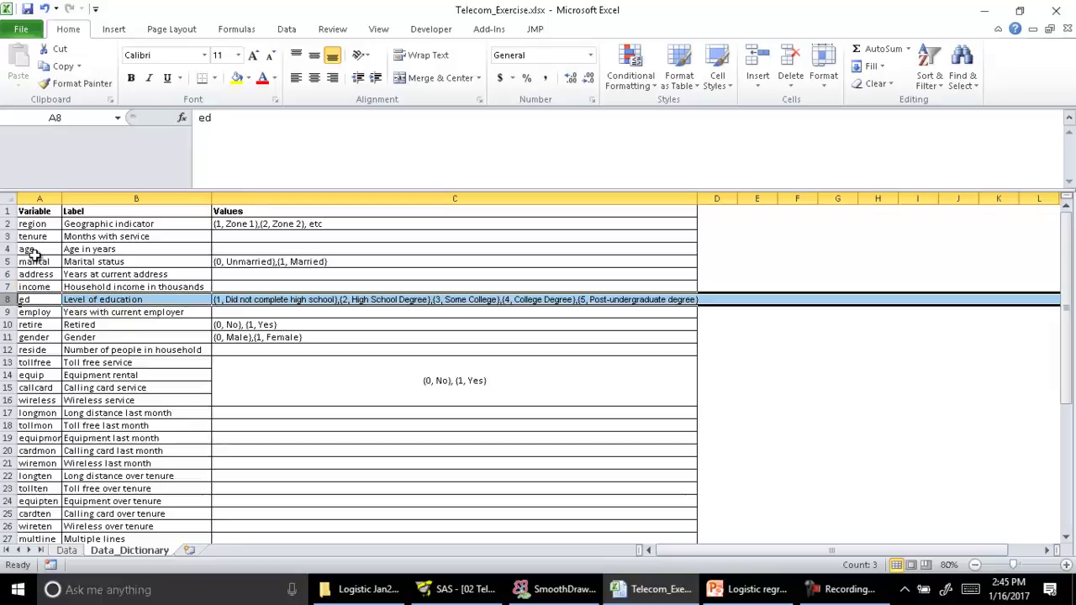
left_click(68, 553)
left_click(193, 344)
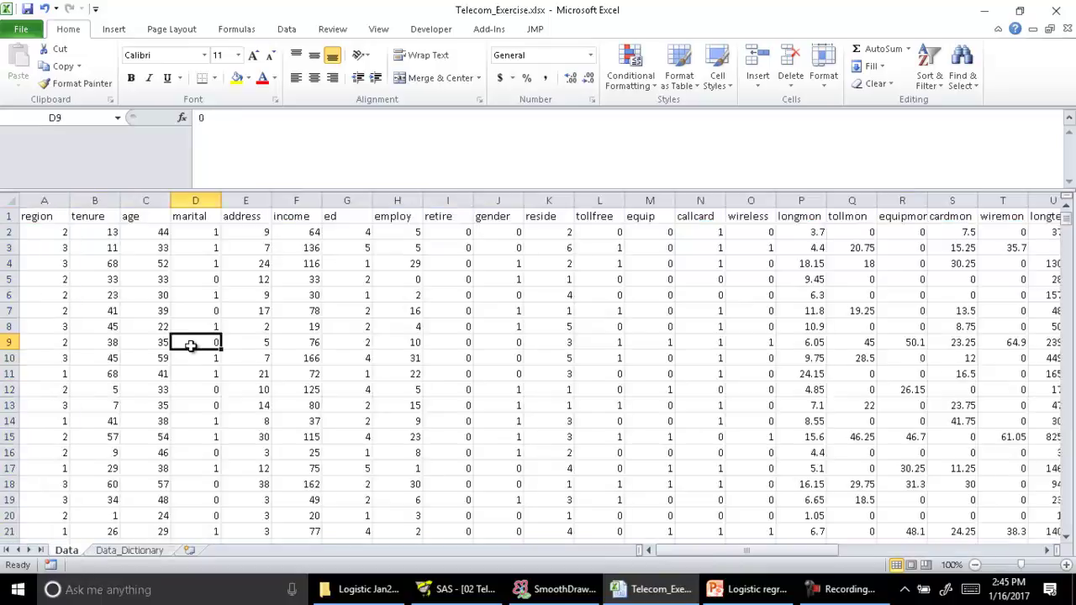
Step: In SAS, select the libname logit statement and switch to browsing the libraries
left_click(459, 589)
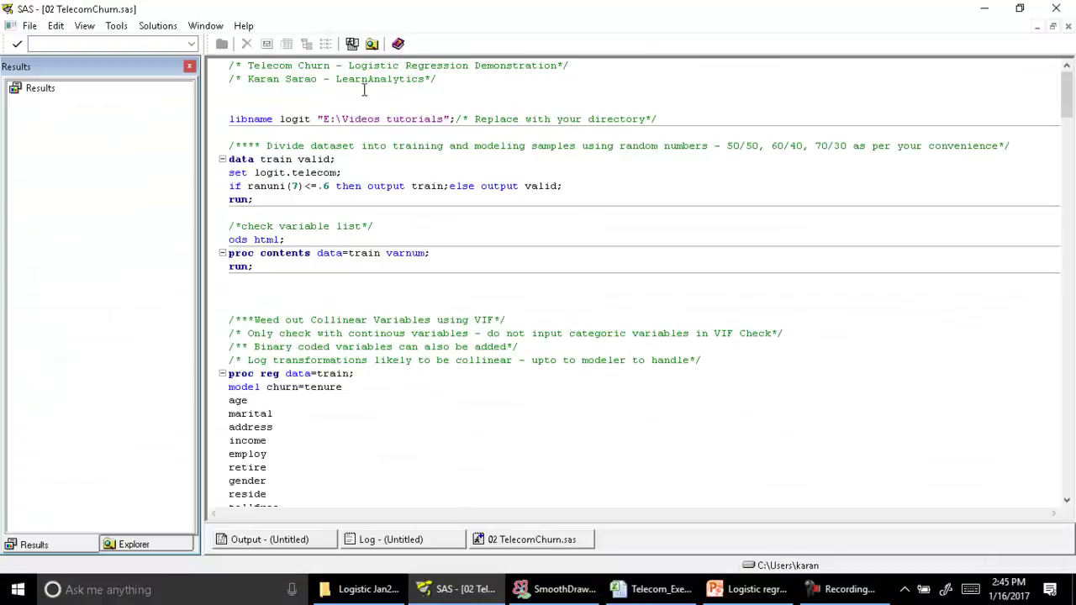
left_click_drag(727, 120, 219, 118)
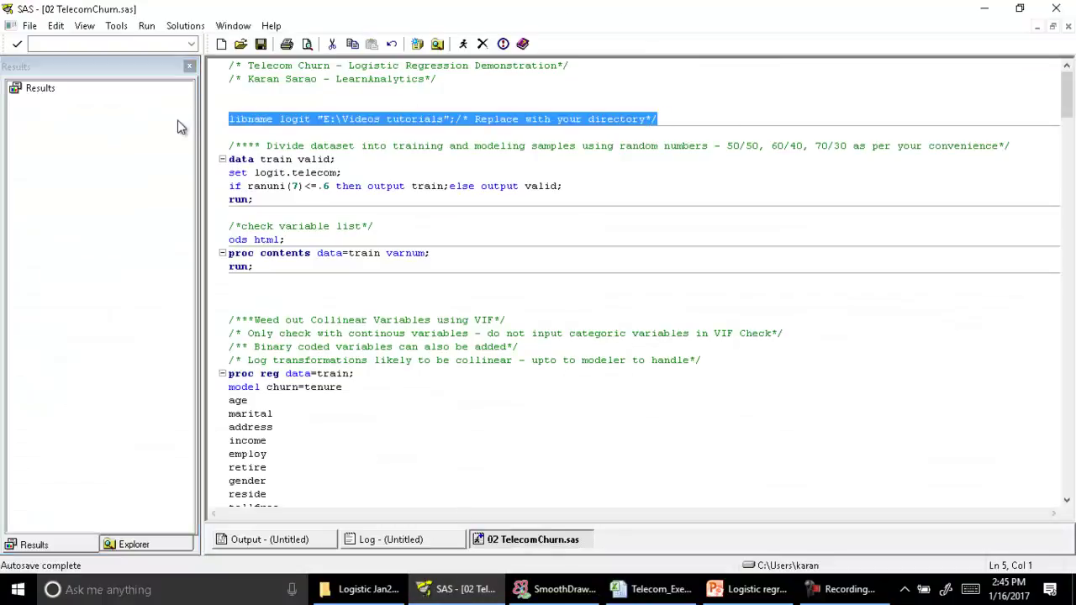
left_click(166, 548)
left_click(165, 545)
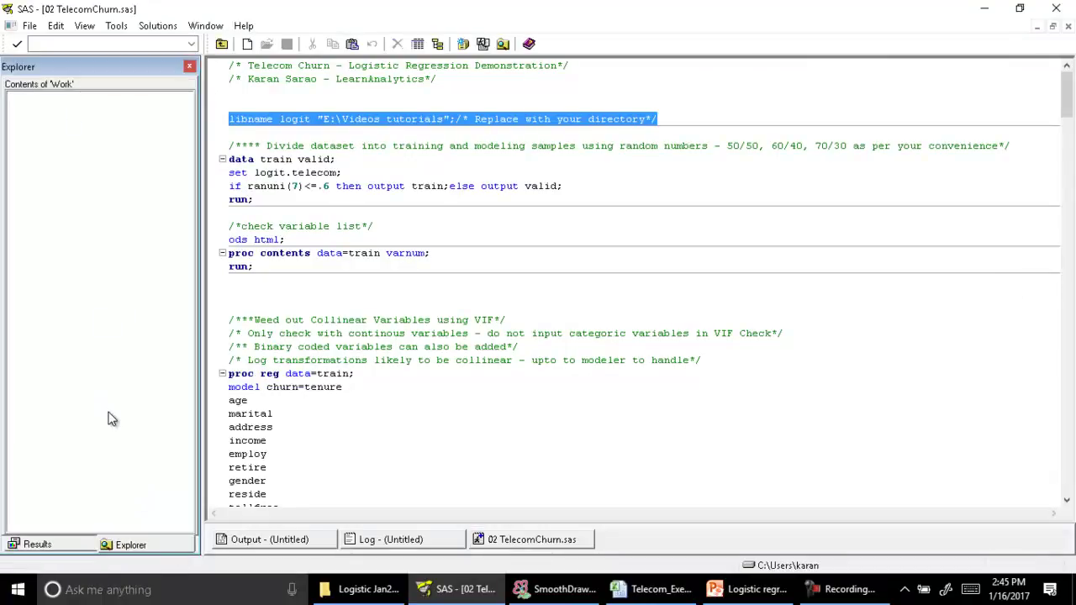
Step: Open the Telecom dataset from the Logit library as a data table
double_click(36, 119)
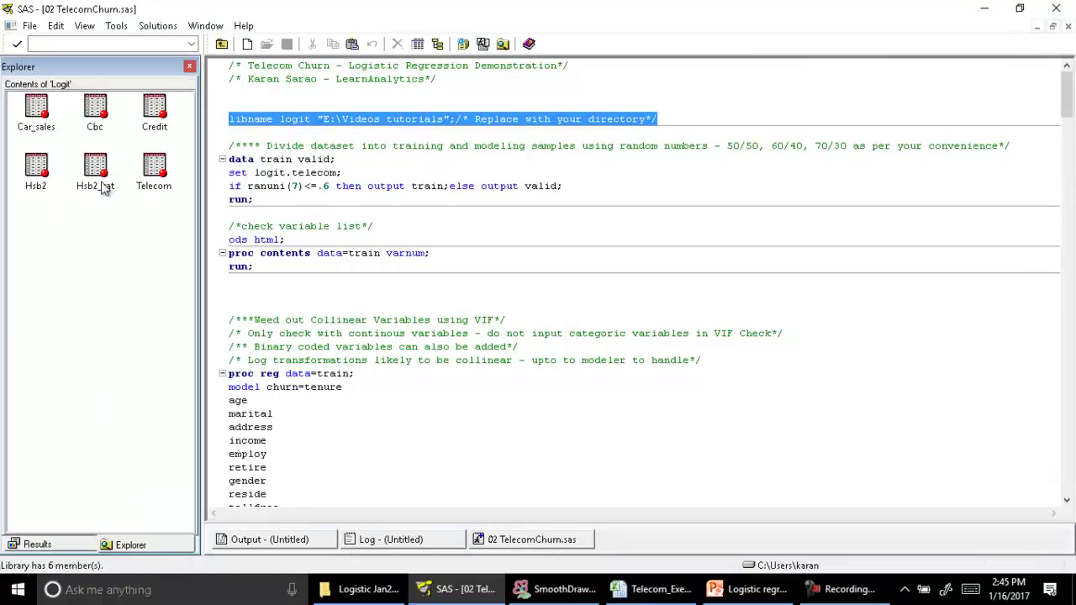
left_click(160, 172)
double_click(163, 171)
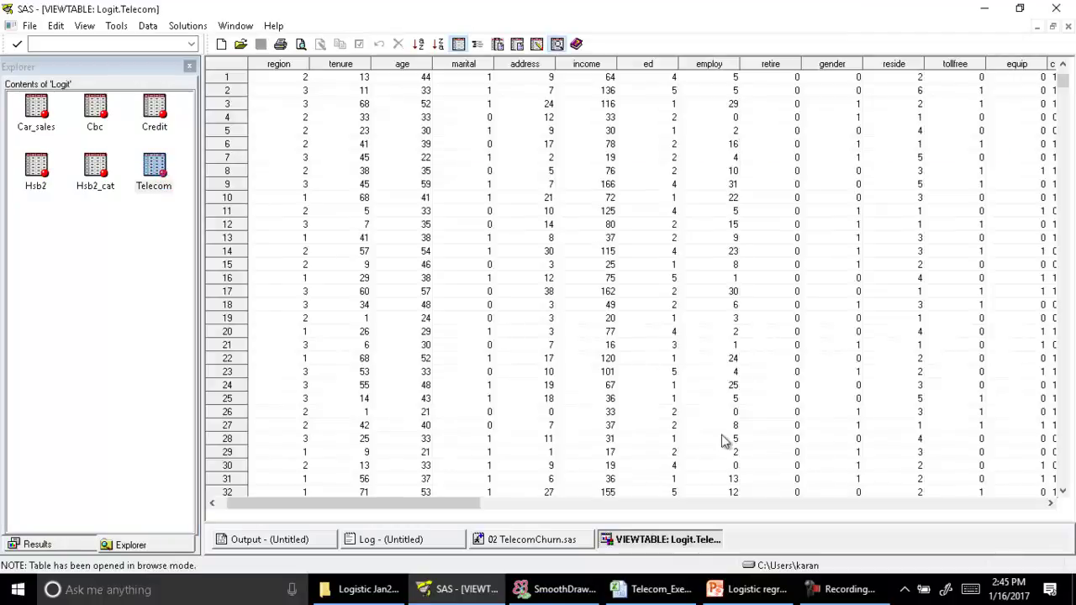
Step: Scroll the Telecom table right to the churn column and back left, then return to Excel
left_click(747, 504)
left_click(748, 505)
left_click_drag(768, 505, 344, 509)
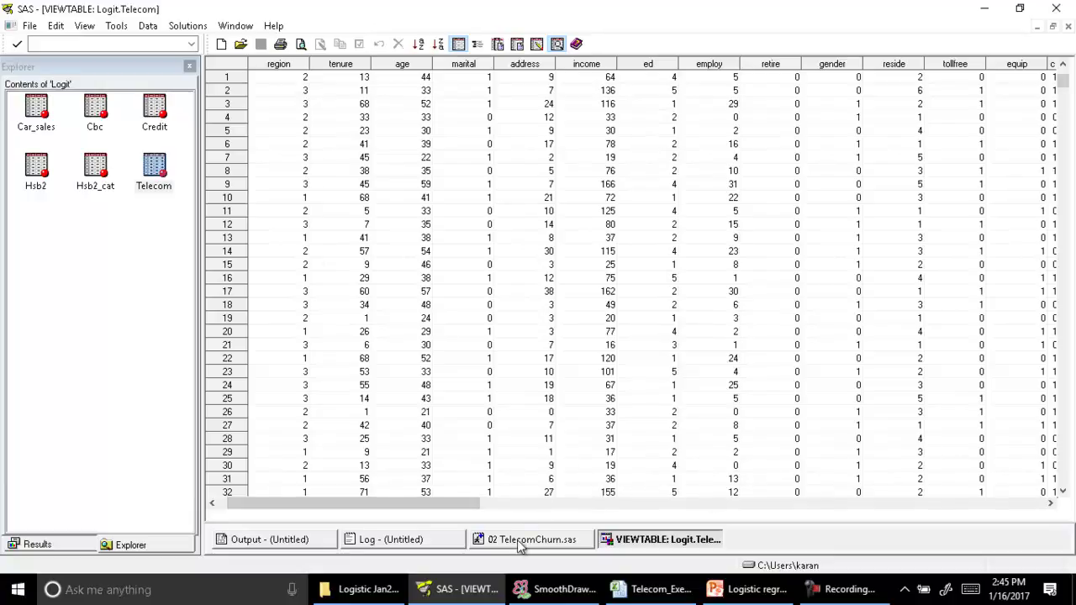
left_click(612, 505)
left_click_drag(617, 504, 959, 505)
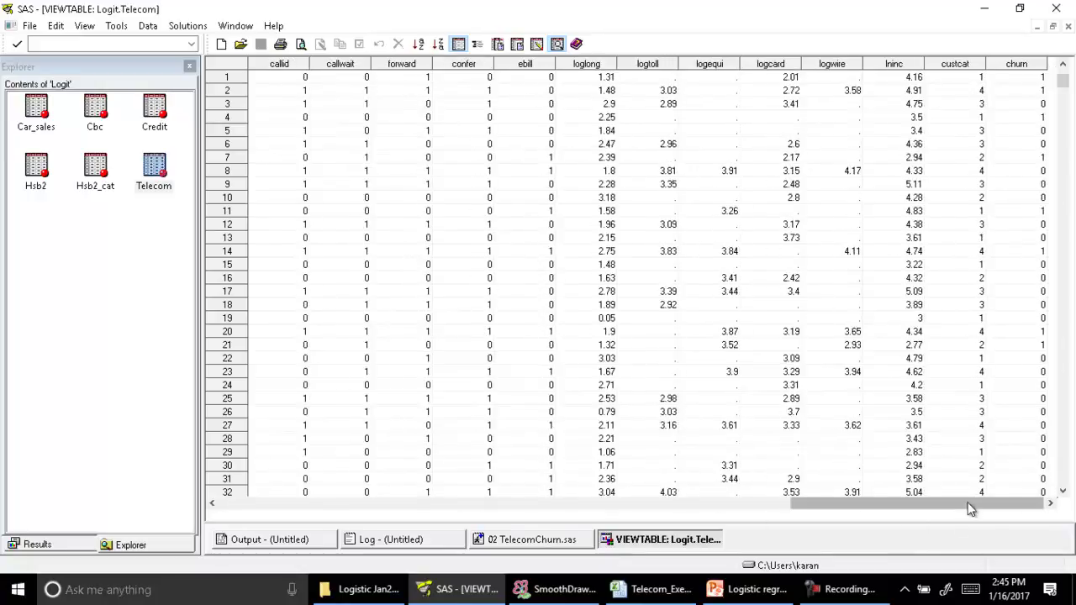
left_click(695, 504)
left_click_drag(695, 501, 440, 532)
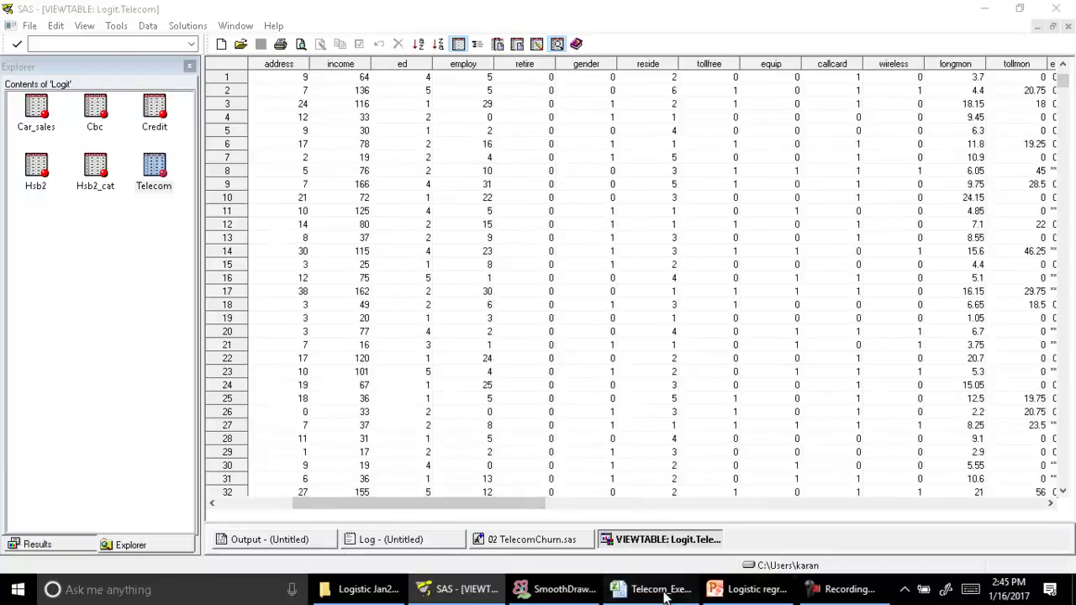
left_click(657, 588)
Step: Select the log-transformed variable labels, Log-long distance through Log-income, in Data_Dictionary
scroll(144, 215, "down", 5)
scroll(173, 367, "up", 5)
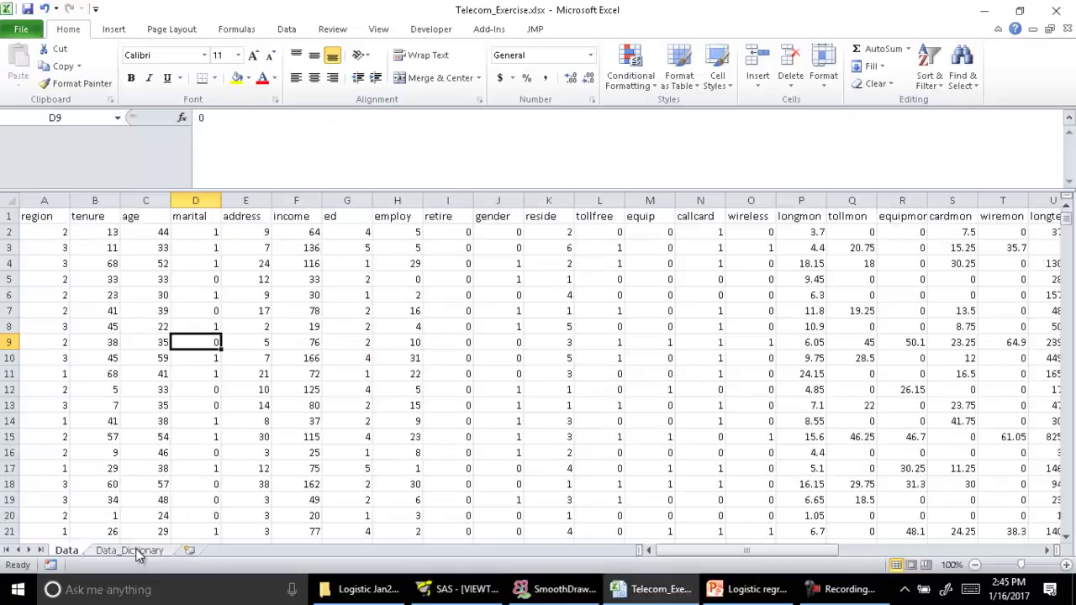
left_click(130, 551)
scroll(147, 462, "down", 7)
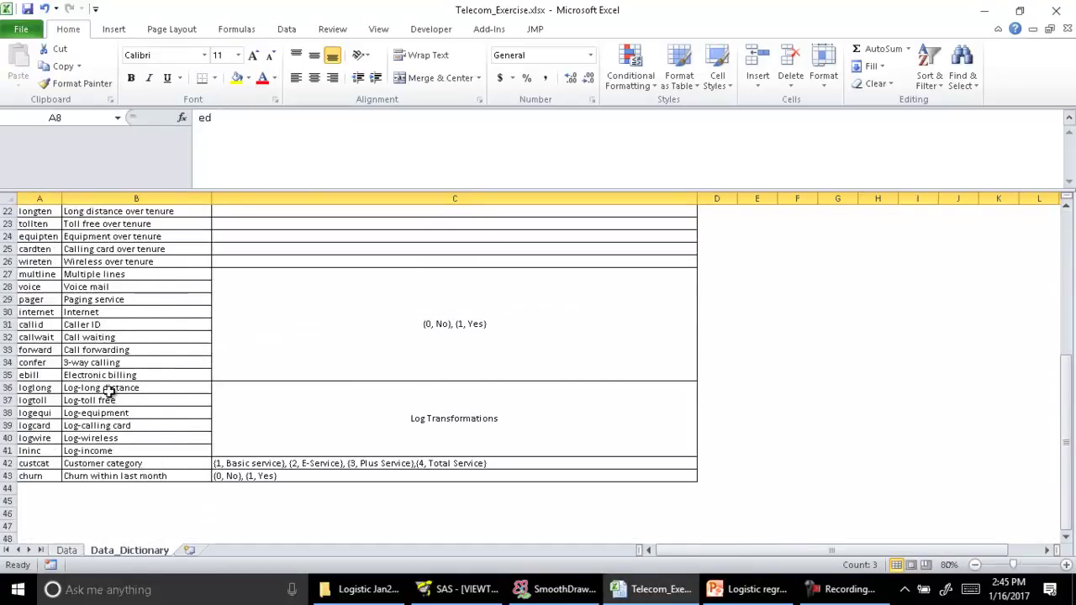
left_click_drag(109, 391, 101, 438)
scroll(157, 335, "up", 7)
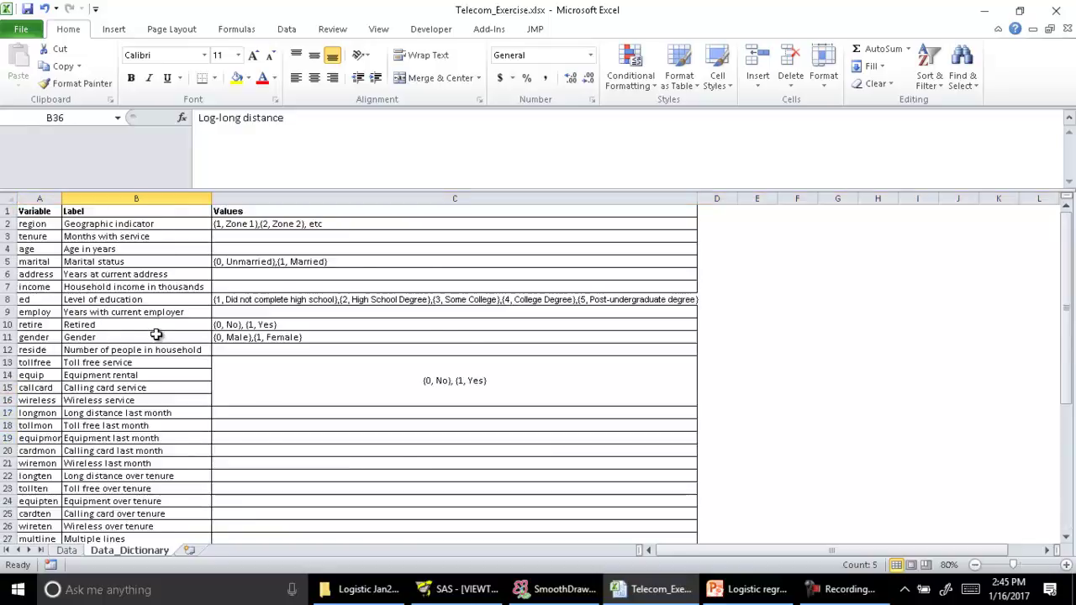
scroll(156, 335, "down", 6)
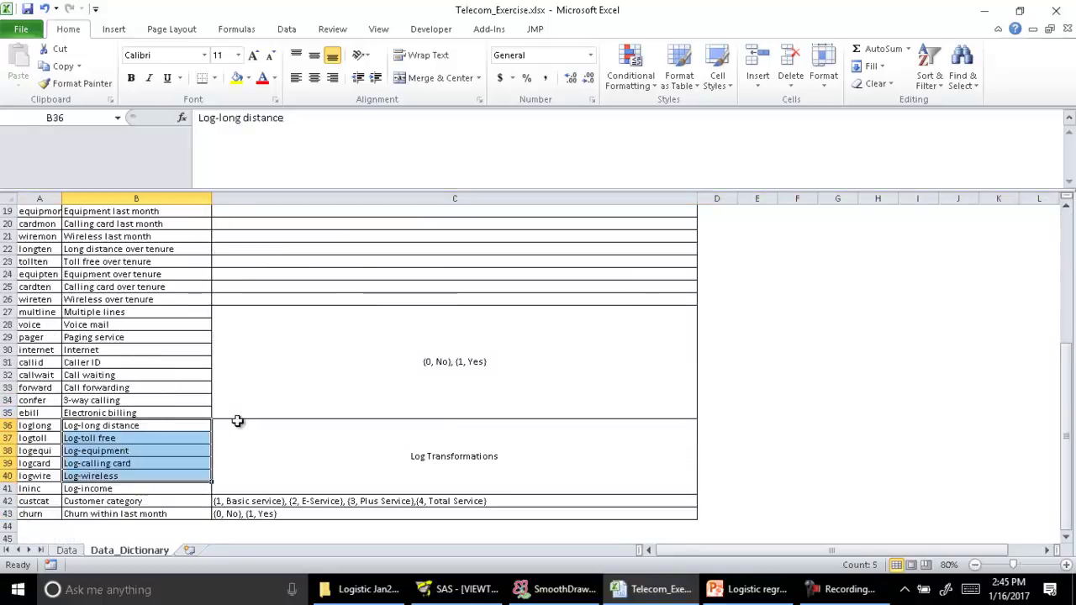
left_click_drag(178, 492, 194, 425)
Step: Scroll SAS's Telecom table to the log columns and highlight logtoll through logcard
left_click(461, 590)
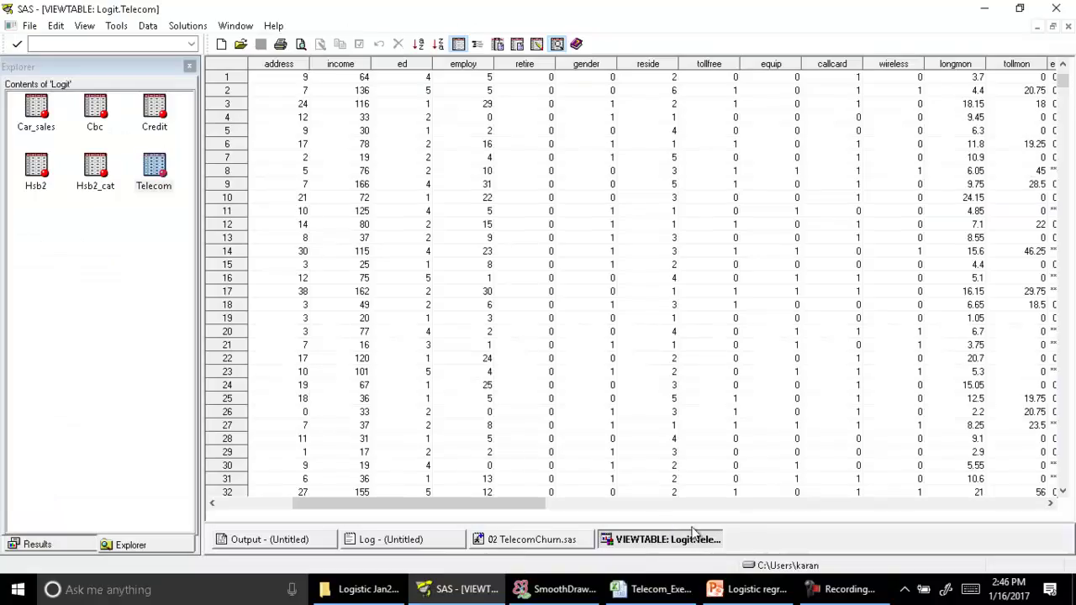
left_click_drag(697, 505, 972, 502)
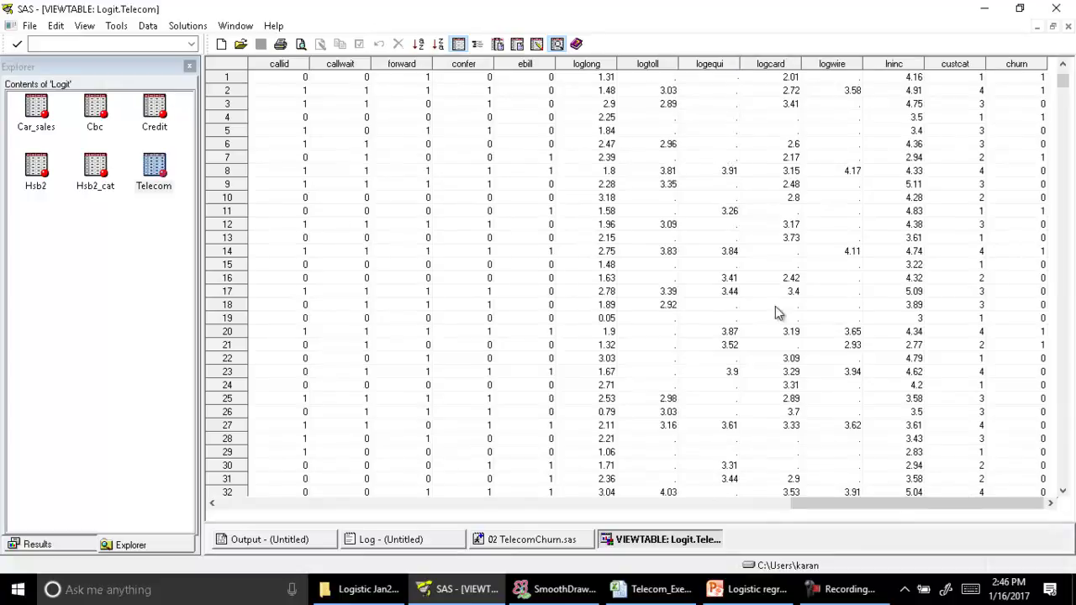
left_click_drag(859, 504, 920, 511)
left_click_drag(666, 65, 833, 85)
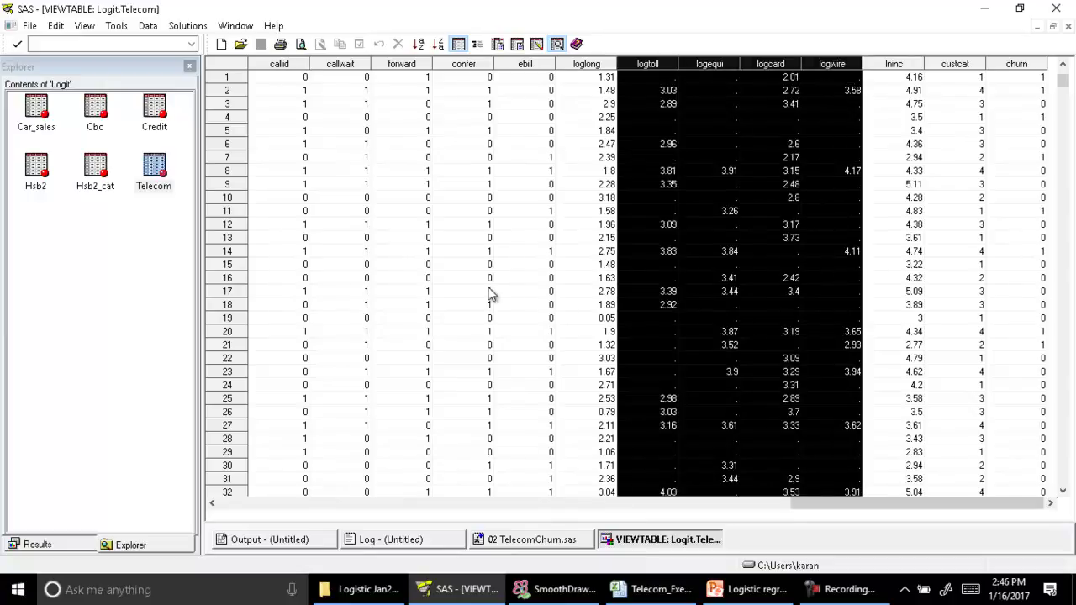
left_click(557, 542)
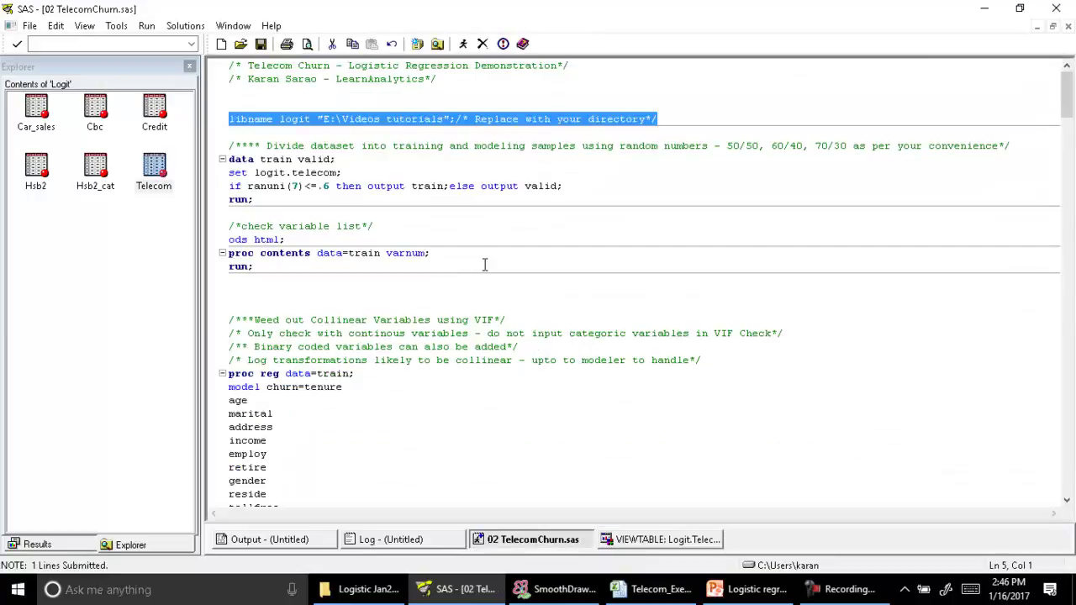
left_click(298, 203)
left_click(748, 589)
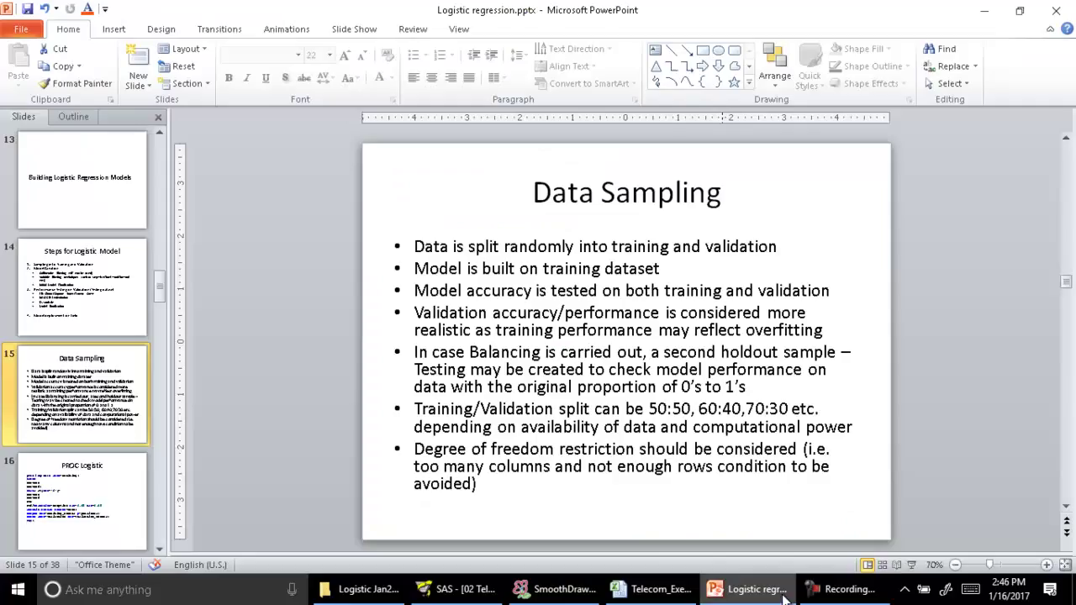
triple_click(592, 195)
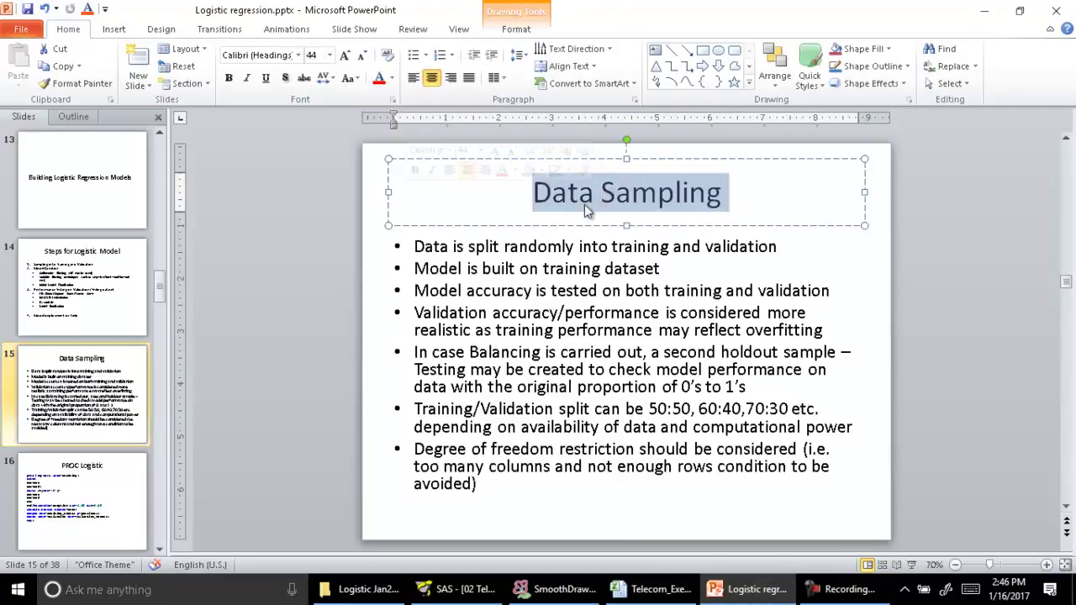
double_click(496, 249)
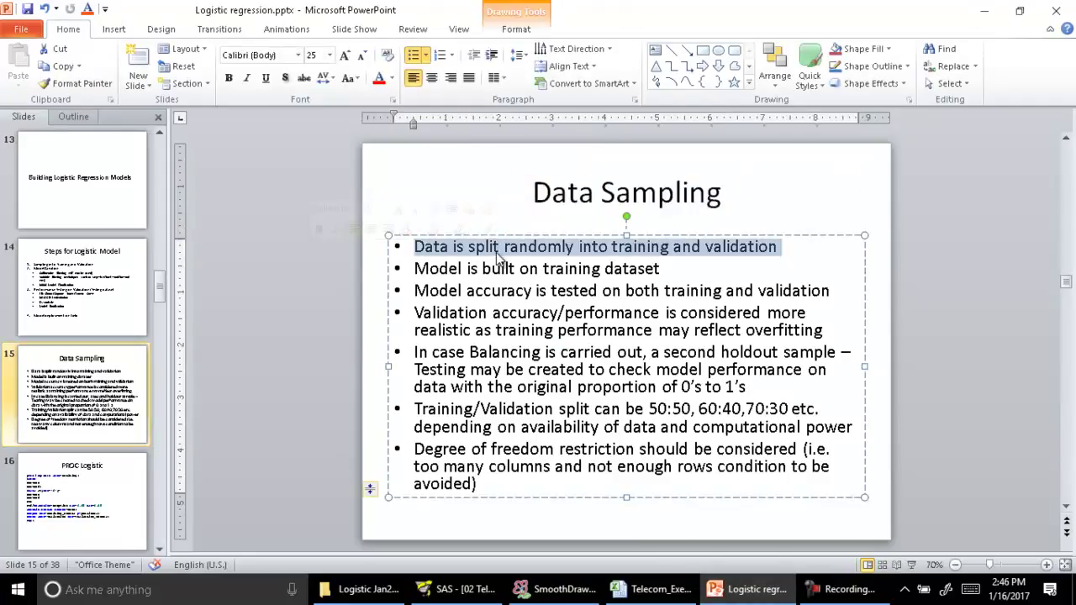
left_click(310, 302)
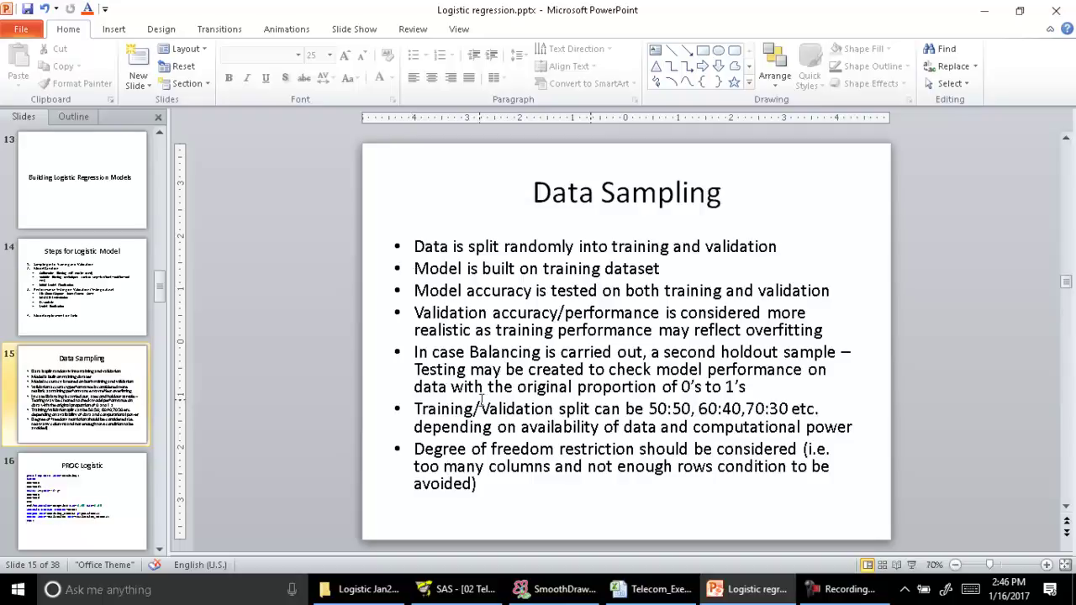
left_click_drag(415, 408, 691, 409)
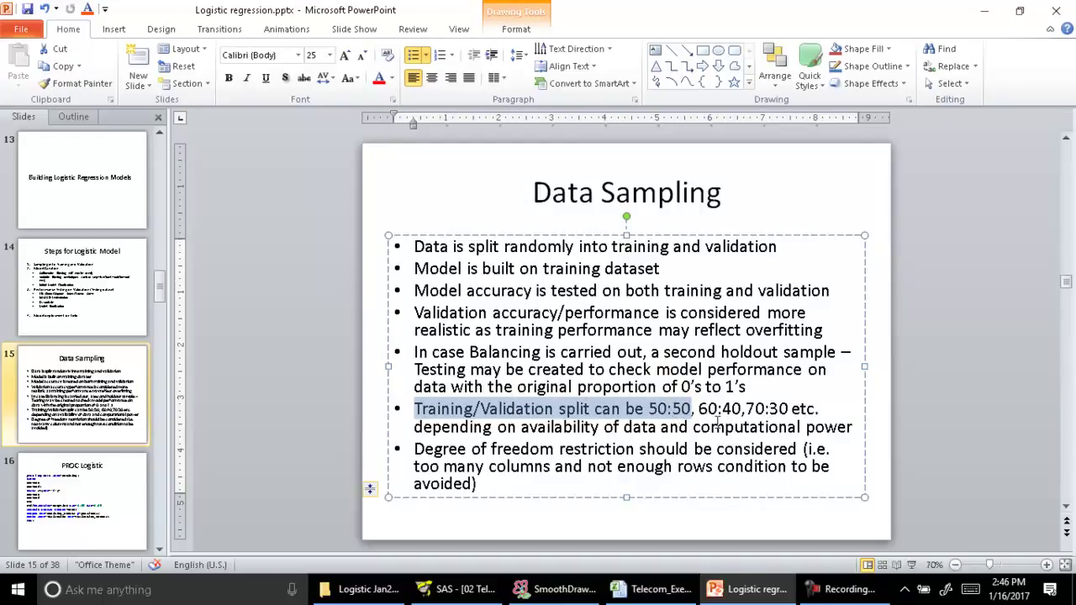
double_click(703, 427)
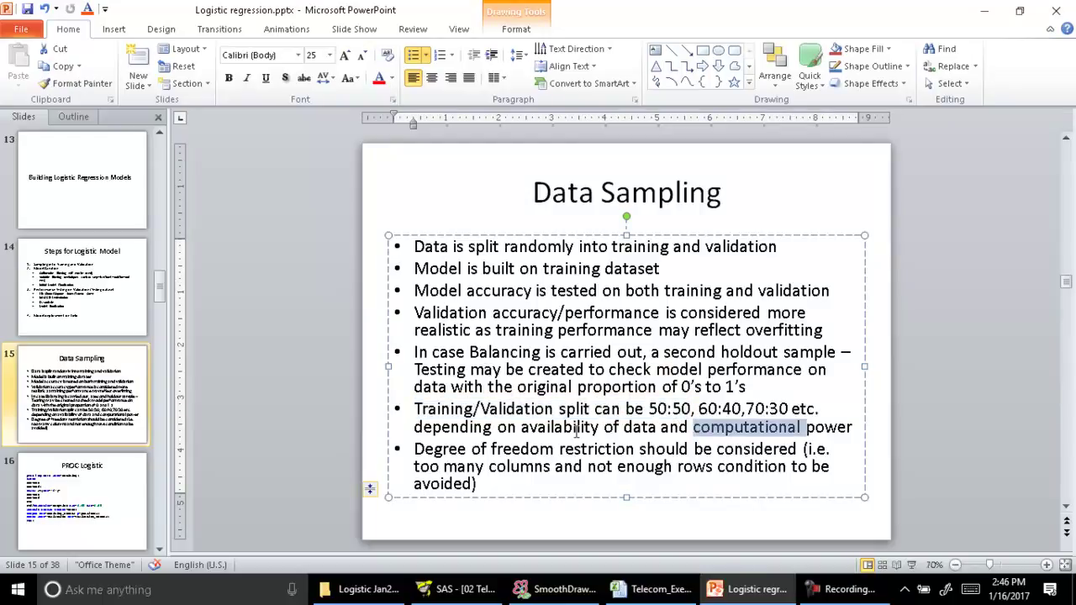
left_click(328, 403)
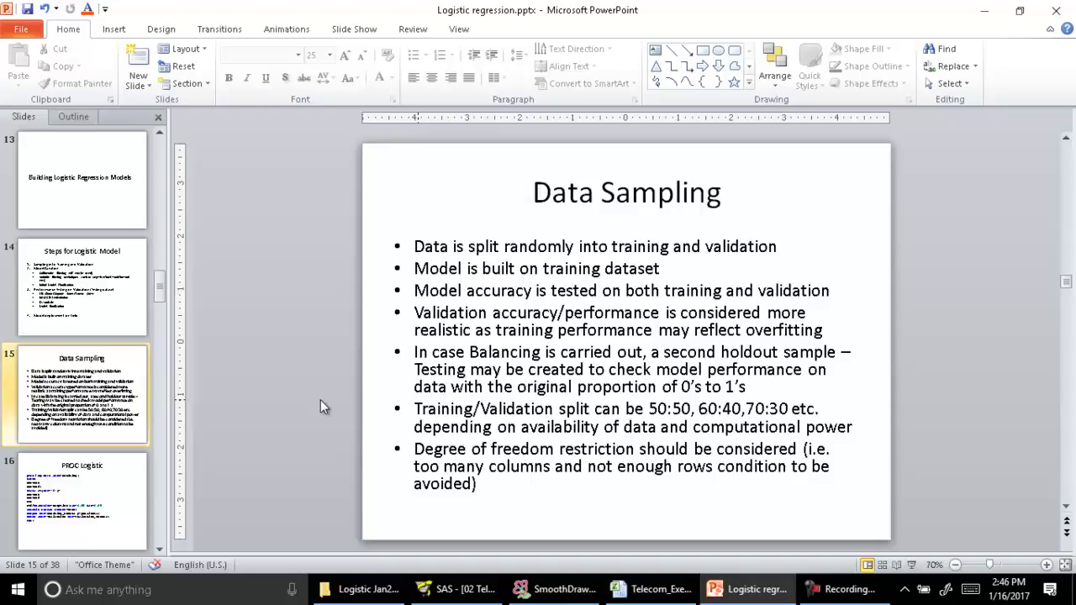
left_click(458, 589)
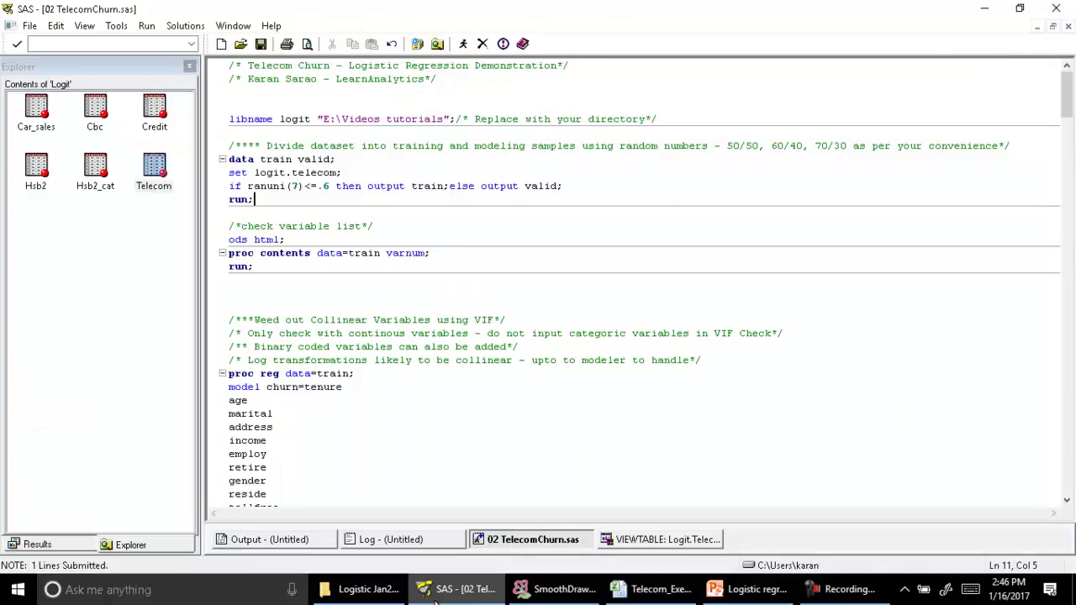
left_click(318, 186)
key("Right")
key("Right")
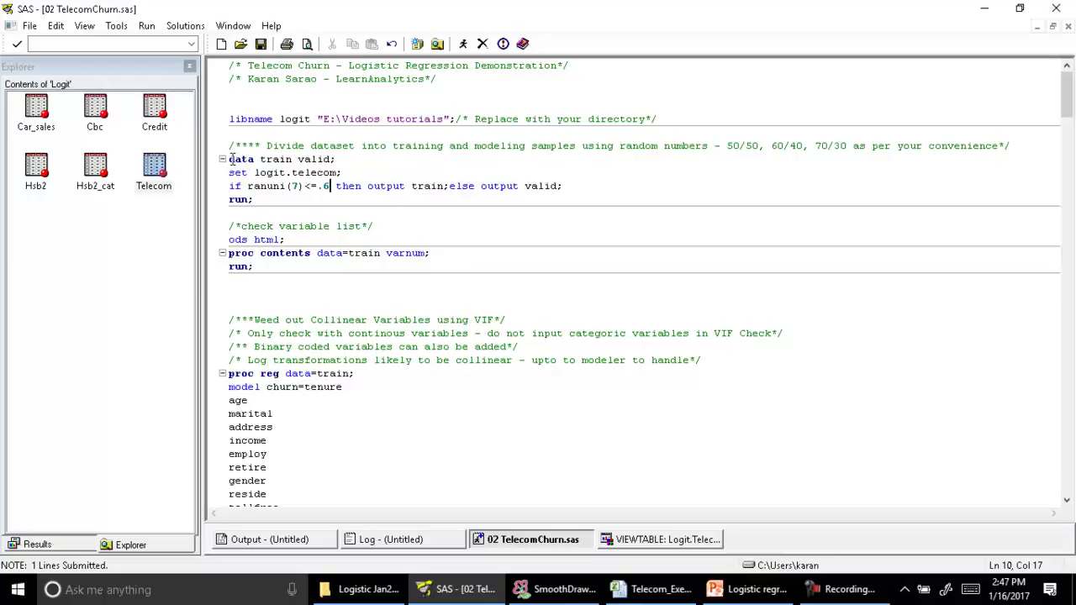
left_click_drag(225, 159, 261, 201)
left_click(283, 202)
double_click(276, 187)
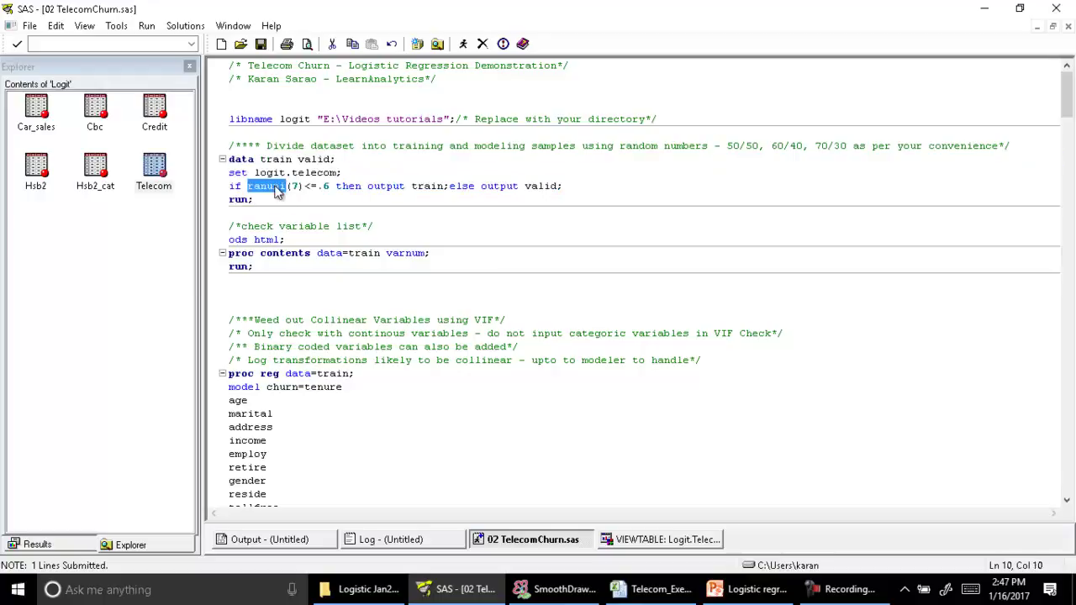
double_click(326, 186)
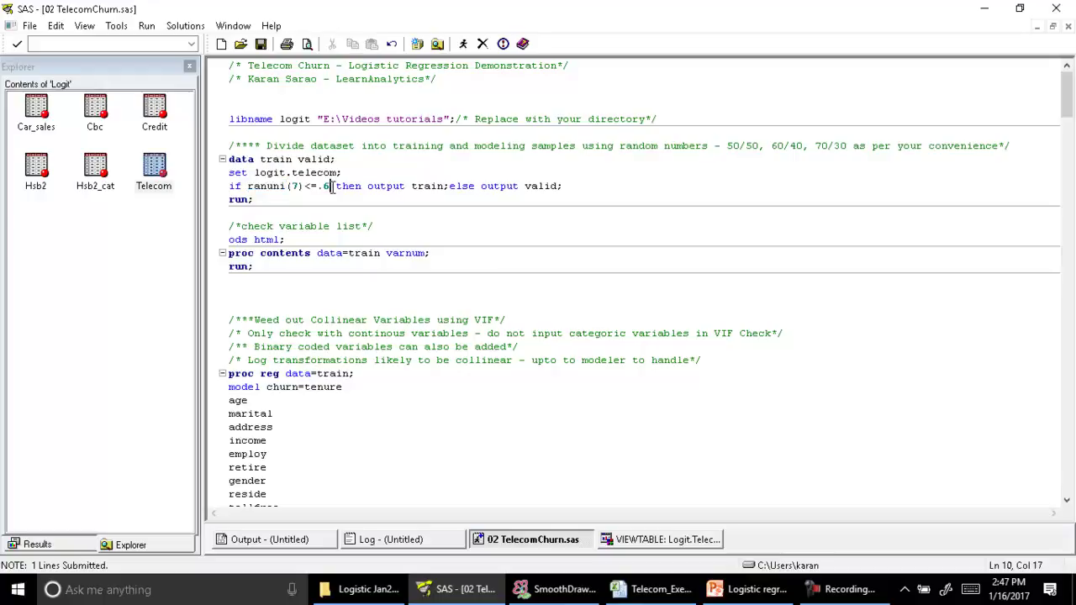
double_click(426, 185)
double_click(542, 185)
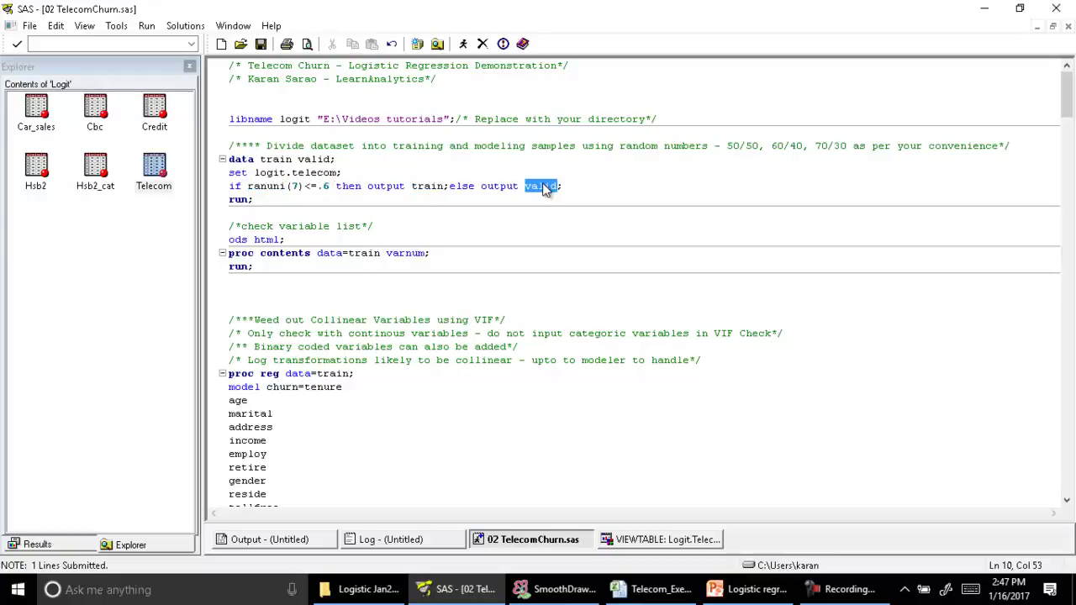
left_click(329, 186)
key("BackSpace")
type("5")
key("BackSpace")
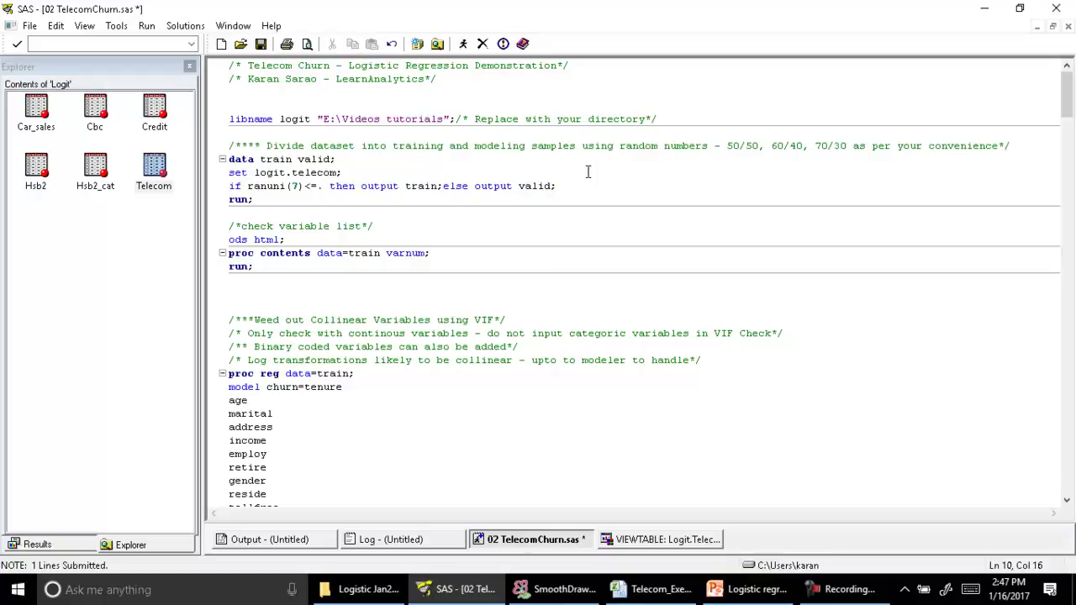
type("7")
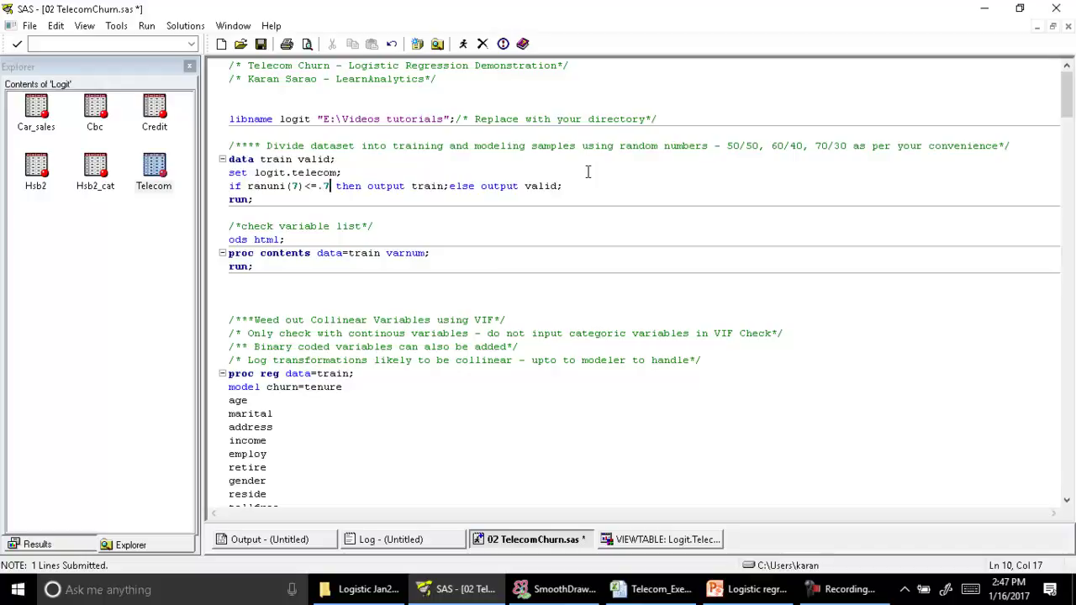
key("BackSpace")
type("6")
key("Down")
key("shift+Up")
key("shift+Up")
key("shift+Up")
key("shift+Up")
key("shift+Up")
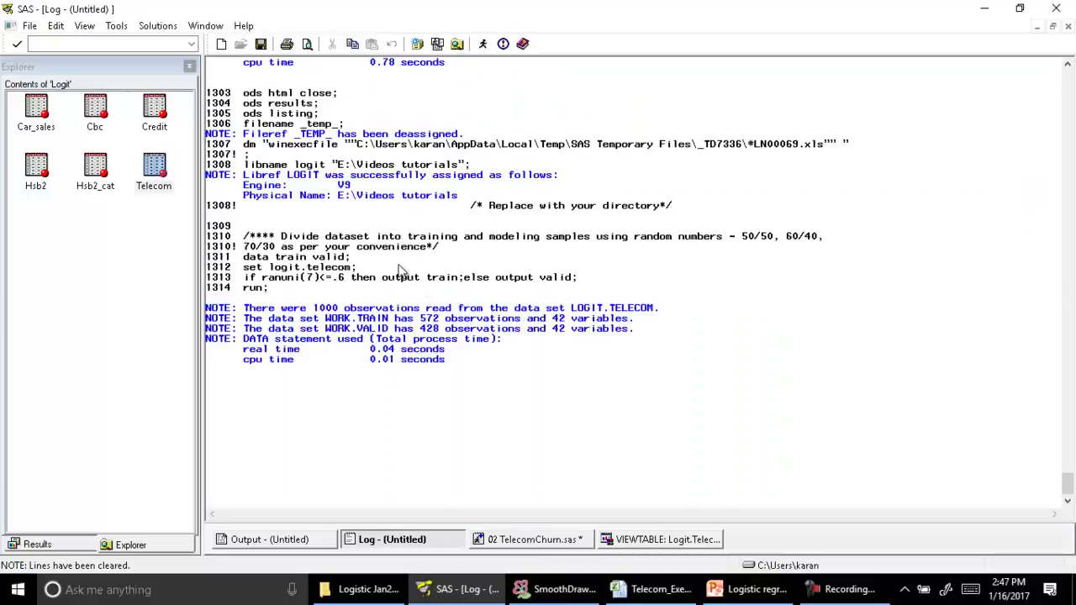
Step: Clear the log with Ctrl+E and open the Work library to find Train and Valid
scroll(358, 332, "down", 2)
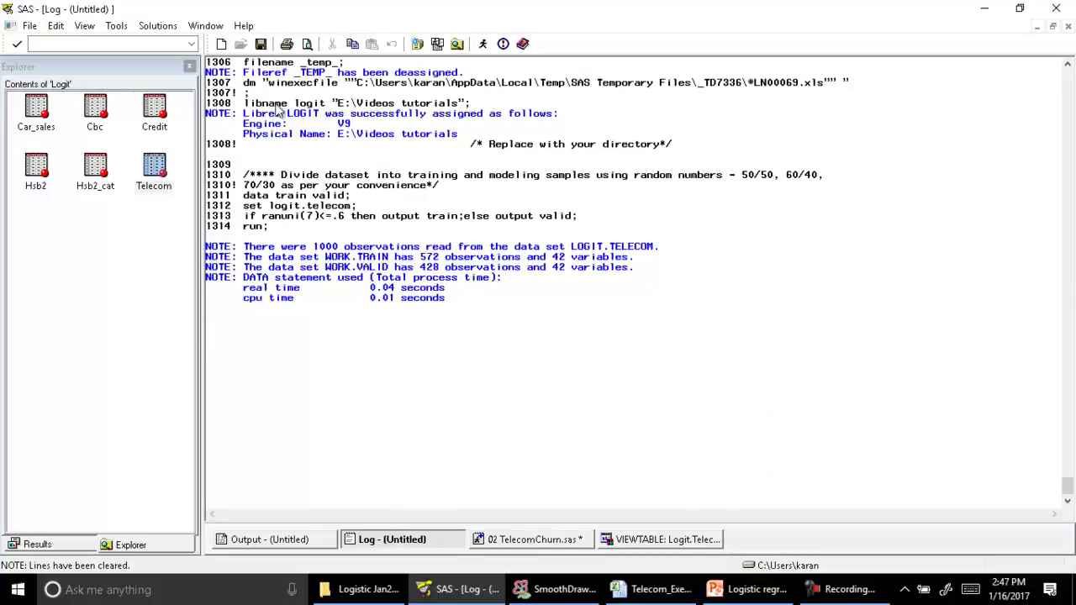
key("ctrl+e")
left_click(118, 403)
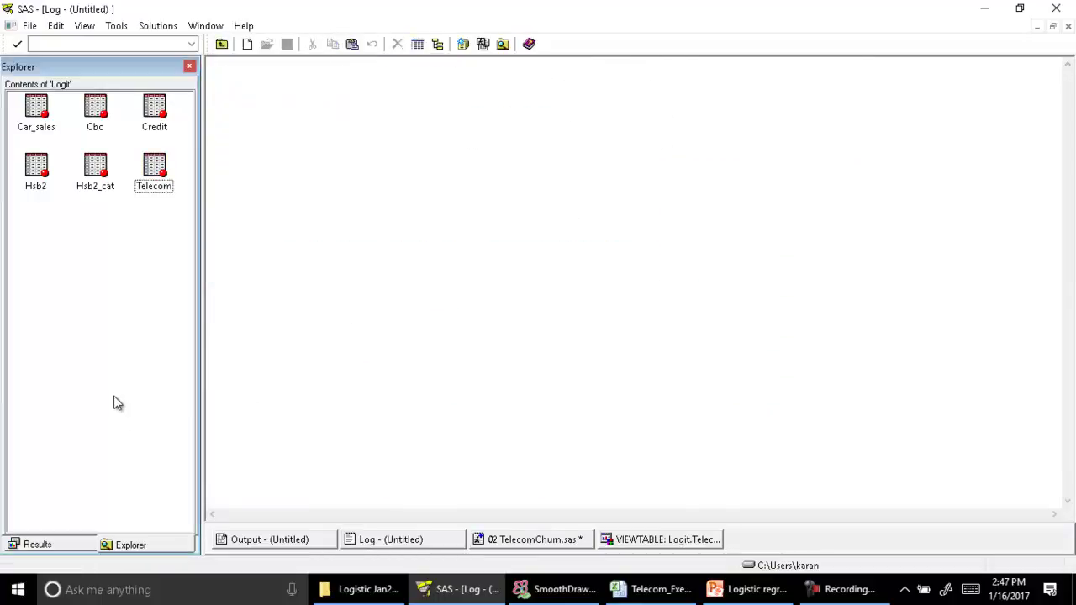
key("BackSpace")
double_click(92, 174)
left_click(37, 108)
left_click(96, 109)
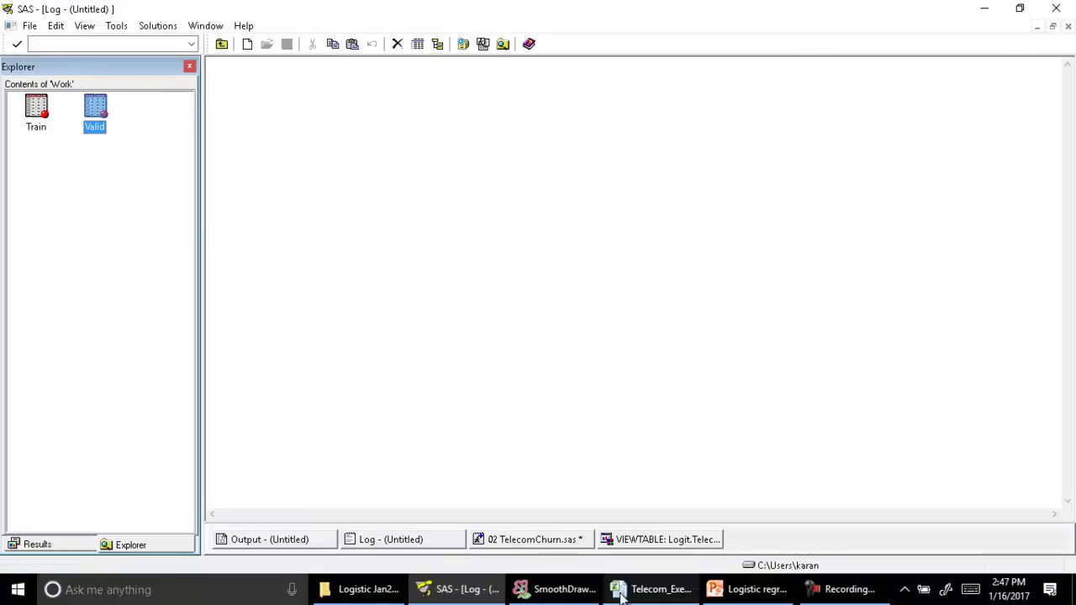
Step: Open Work.Train and scroll to its last row, confirming 572 rows
left_click(496, 542)
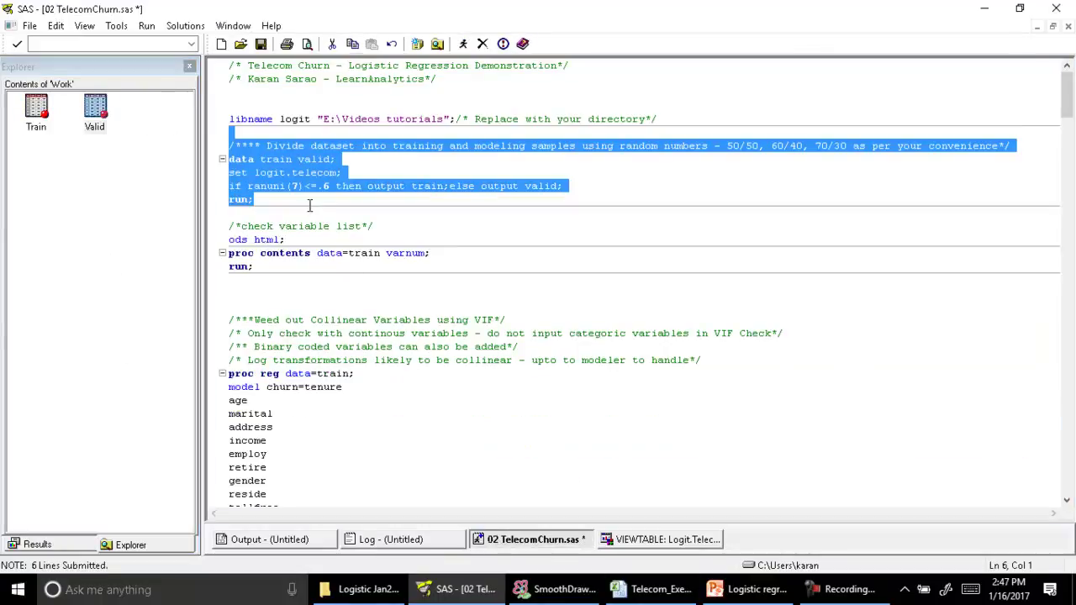
double_click(40, 121)
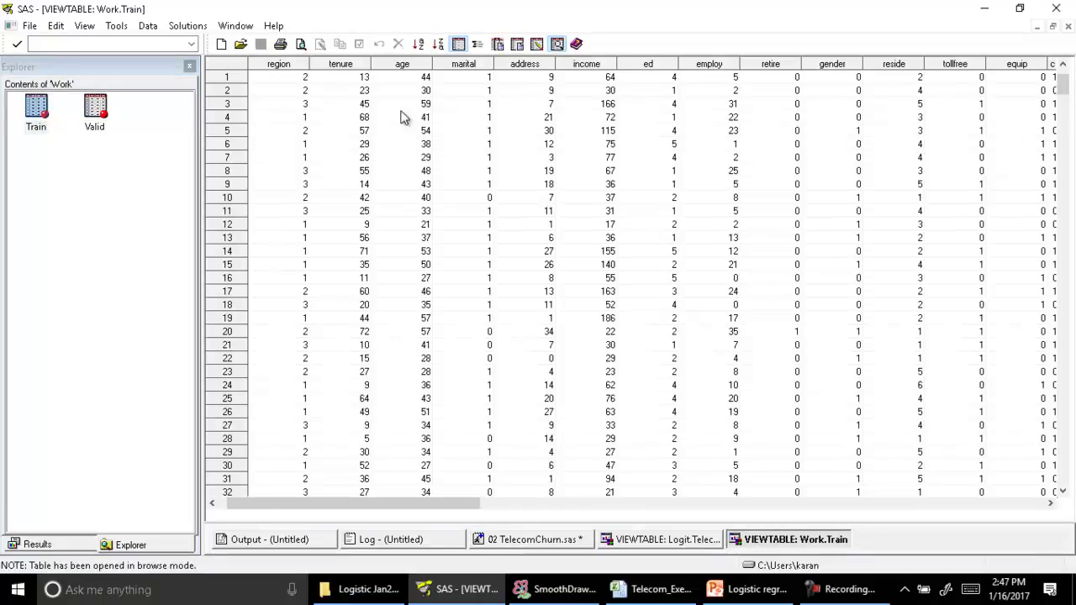
left_click_drag(1063, 81, 1063, 479)
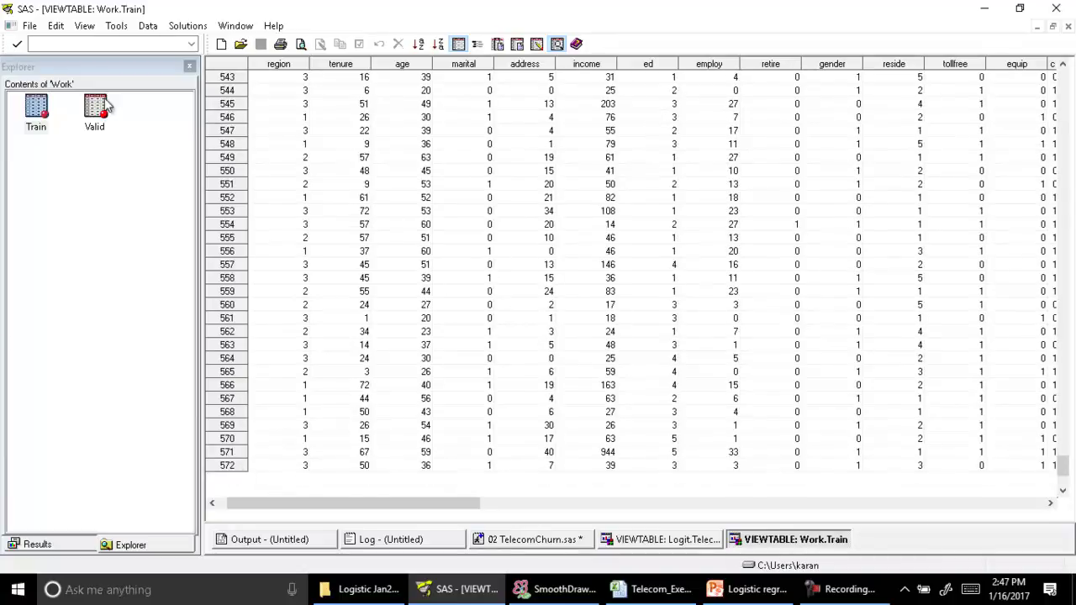
Step: Open Work.Valid and scroll to its last row, confirming 428 rows
left_click(96, 121)
double_click(95, 124)
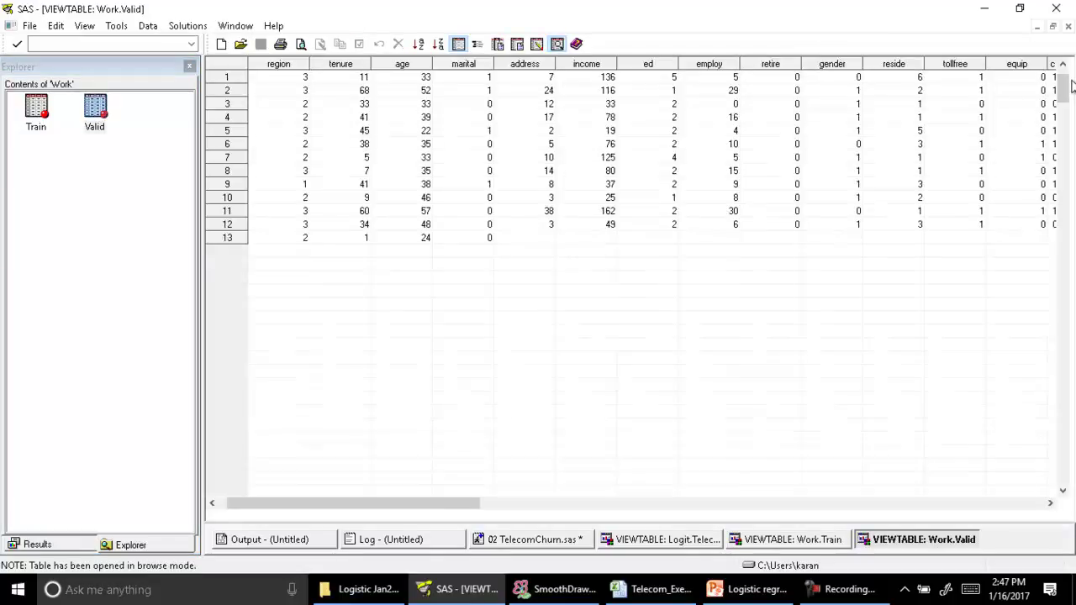
left_click_drag(1067, 88, 1069, 521)
Step: Bring up the 02 TelecomChurn.sas program, then return to PowerPoint's slide 15, 'Data Sampling'
left_click(538, 540)
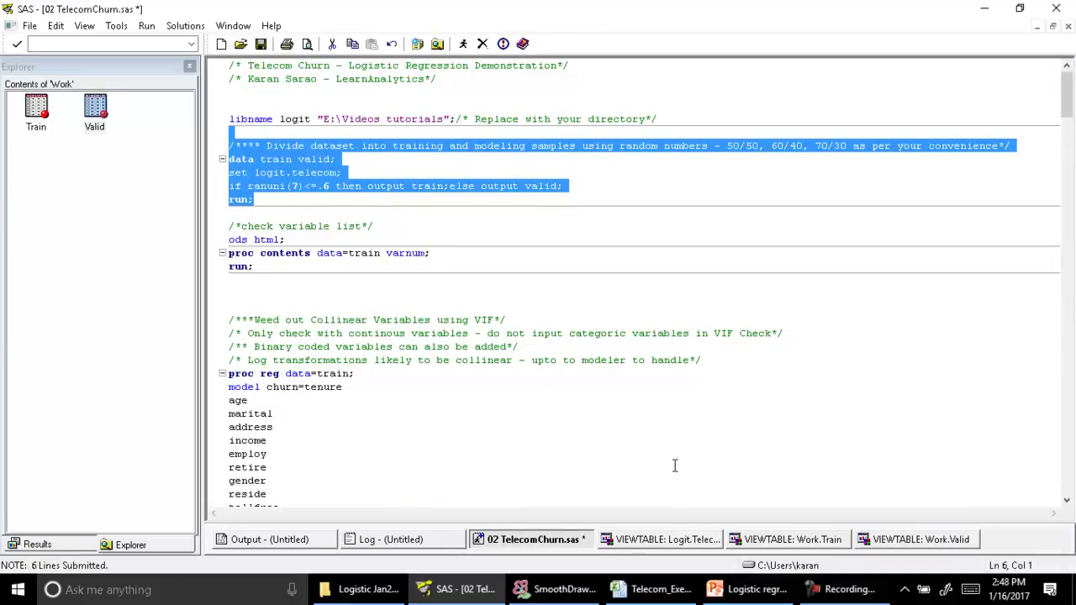
left_click(744, 589)
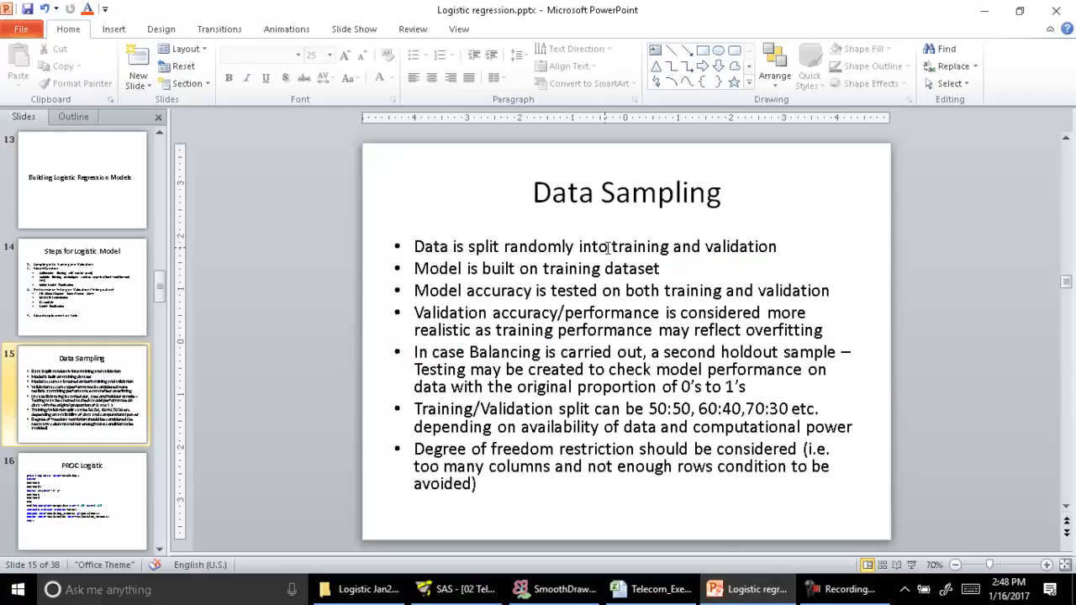